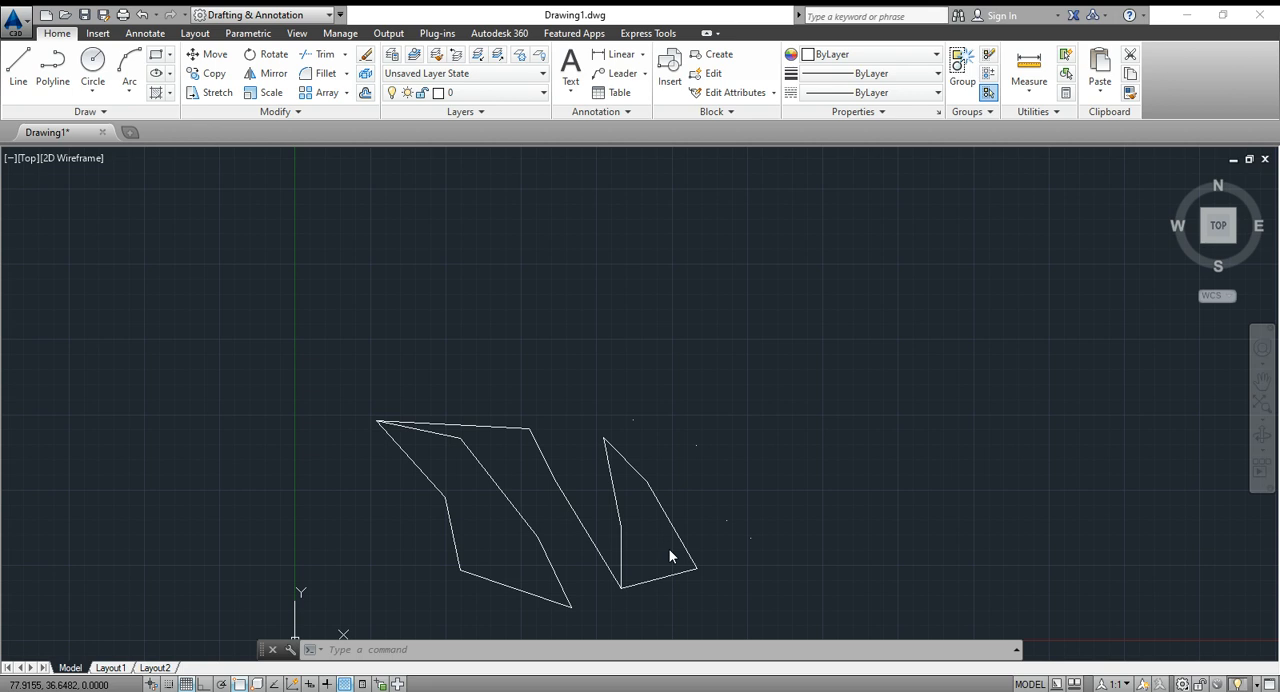
- Set the point style to the circle crossed by an X, with a point size of 5 in absolute units
click(463, 649)
text(ptype)
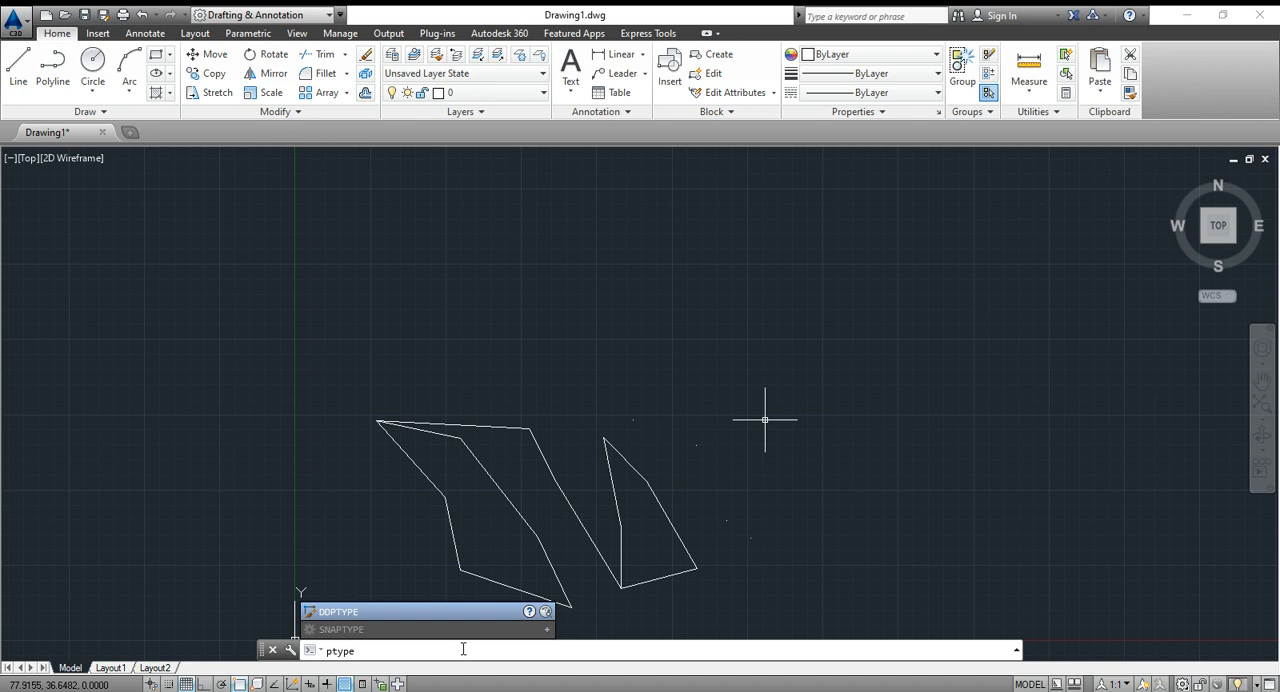
key(Return)
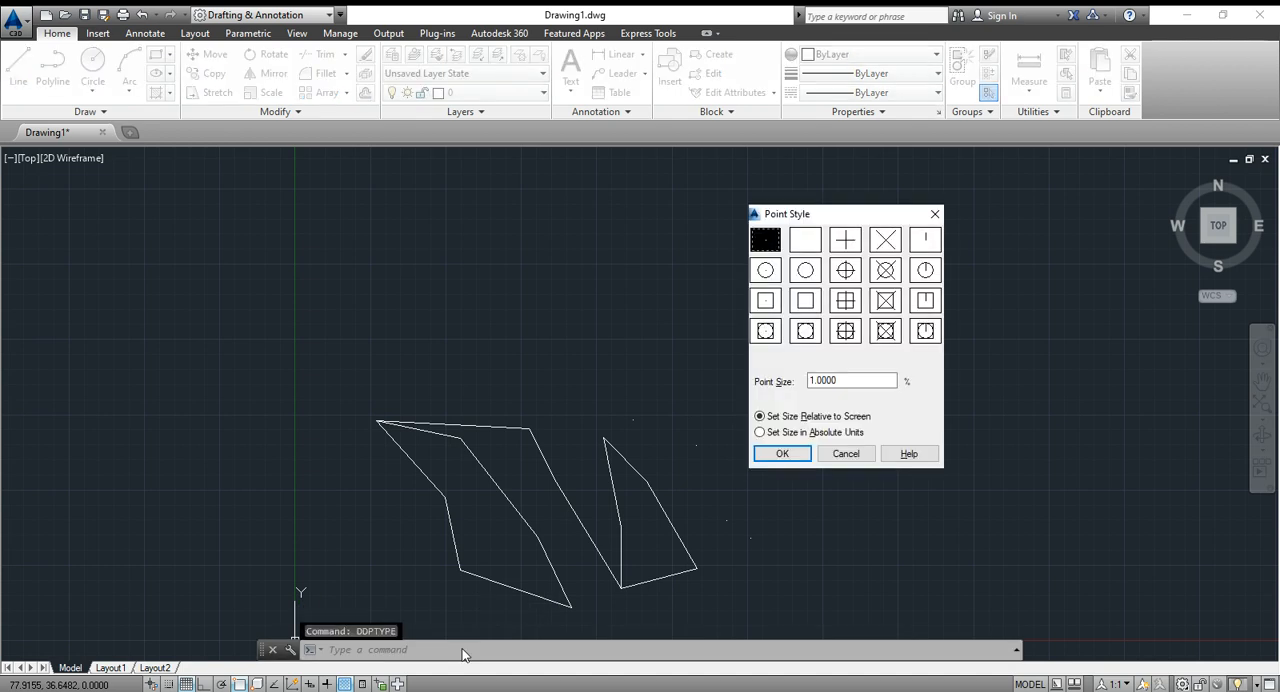
click(886, 271)
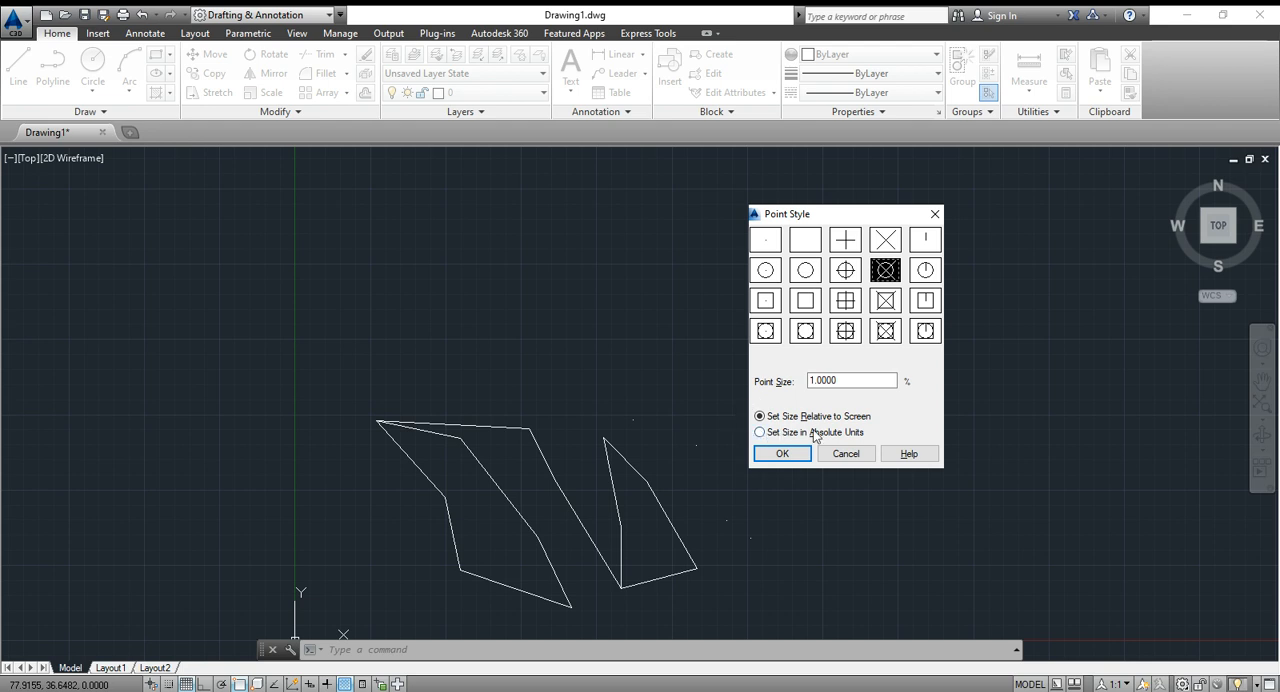
double_click(812, 380)
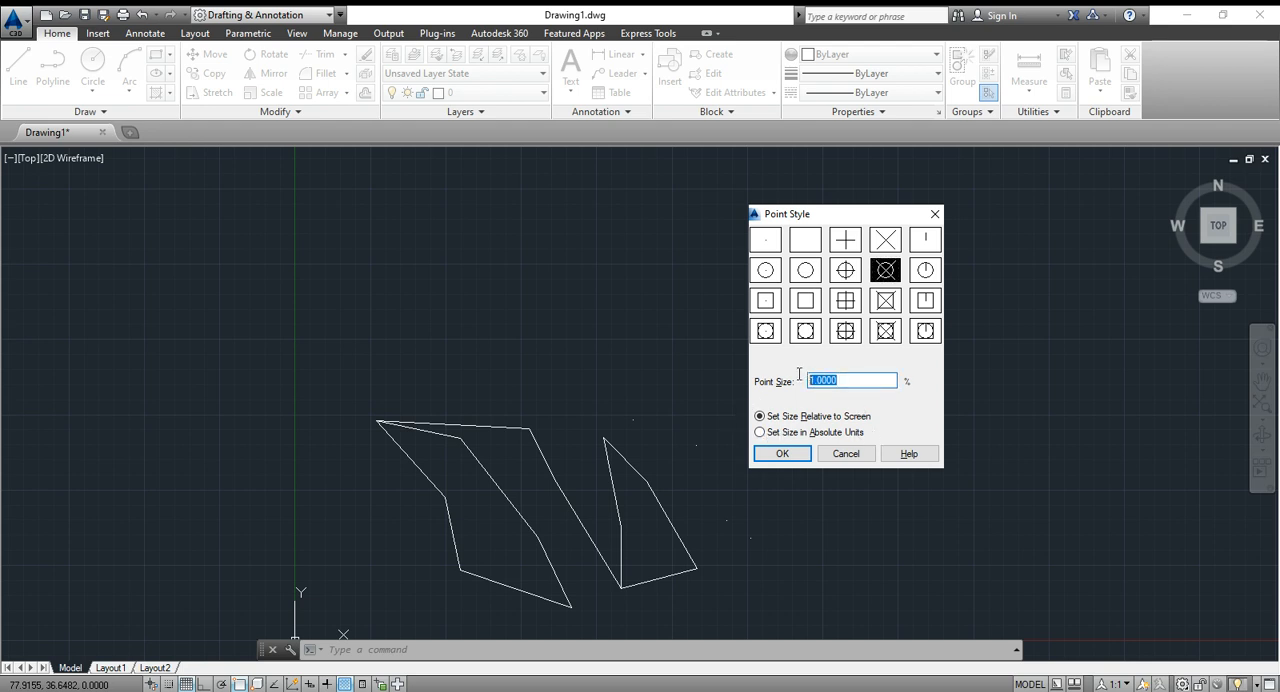
click(786, 433)
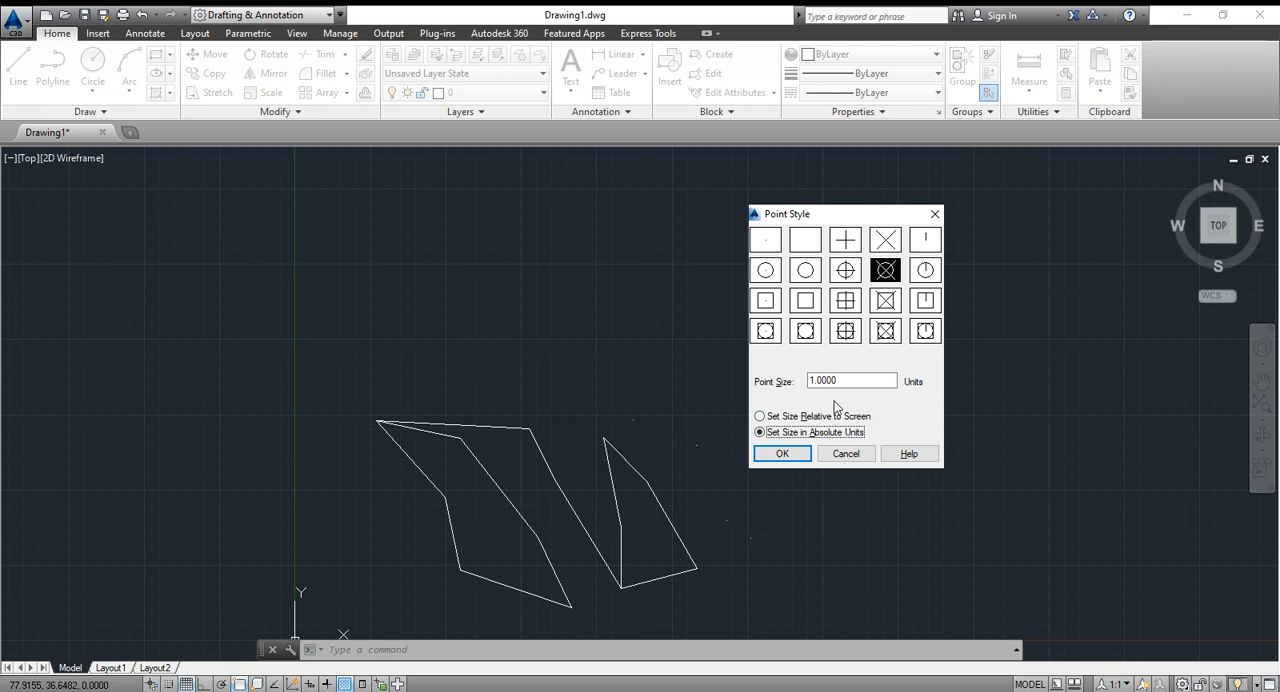
text(5)
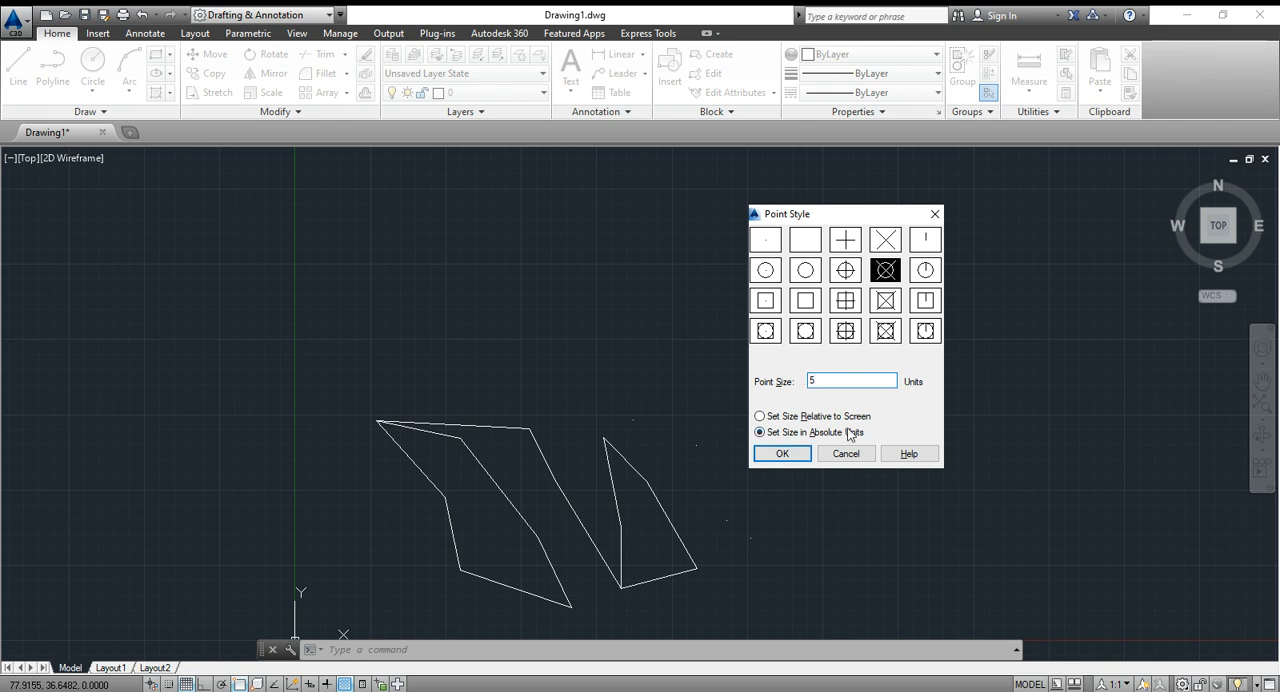
click(780, 455)
- Examine how large the absolute-sized point markers on the polylines appear at different zoom levels
scroll(760, 451, down, 3)
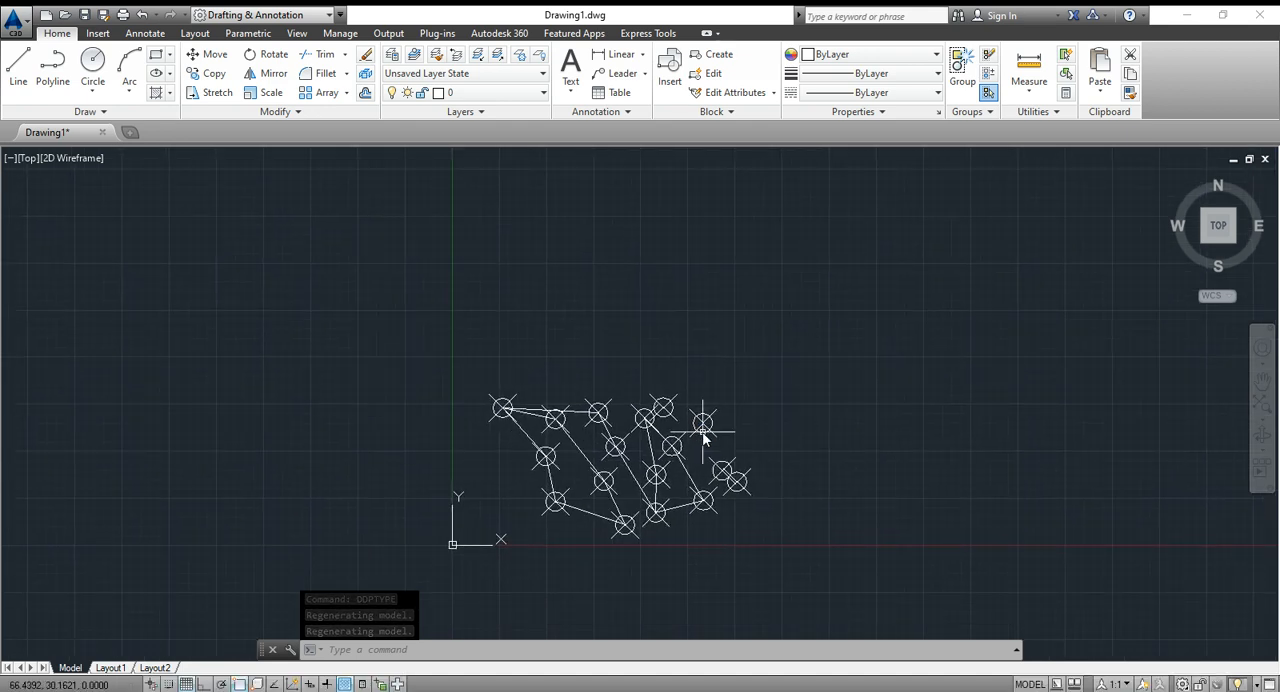
mouse_move(703, 427)
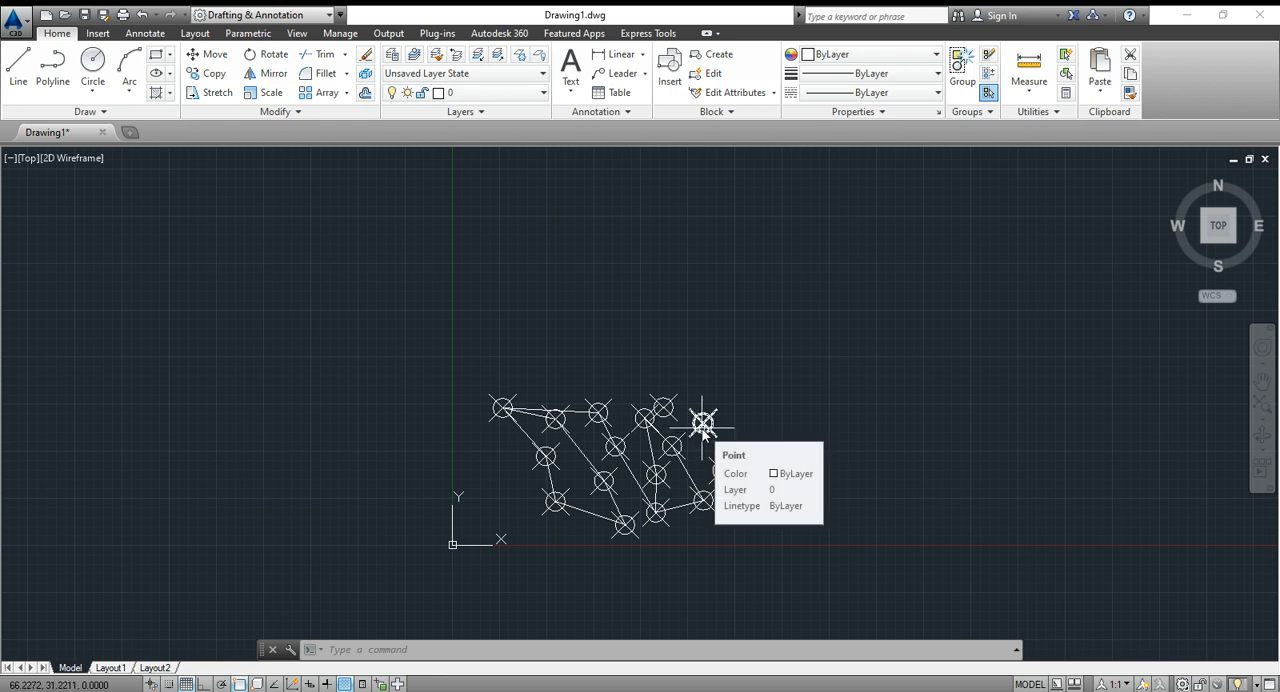
scroll(703, 427, up, 2)
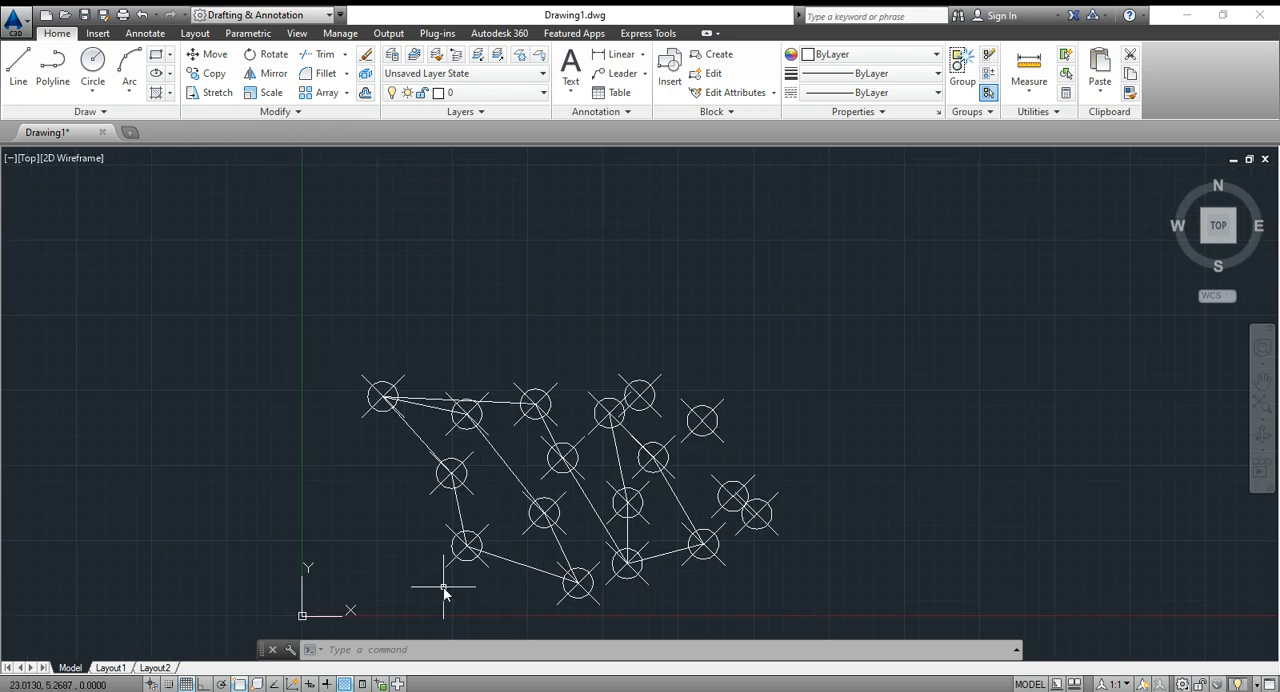
scroll(724, 575, up, 4)
scroll(724, 550, down, 2)
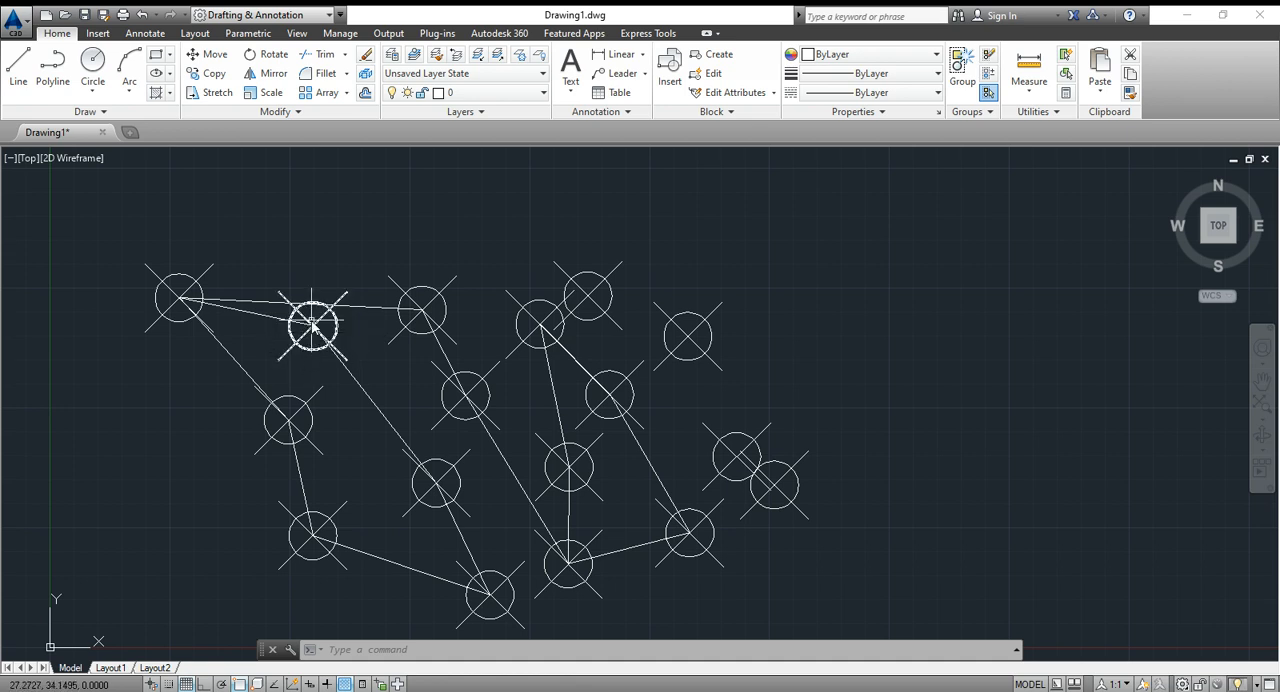
scroll(313, 325, up, 4)
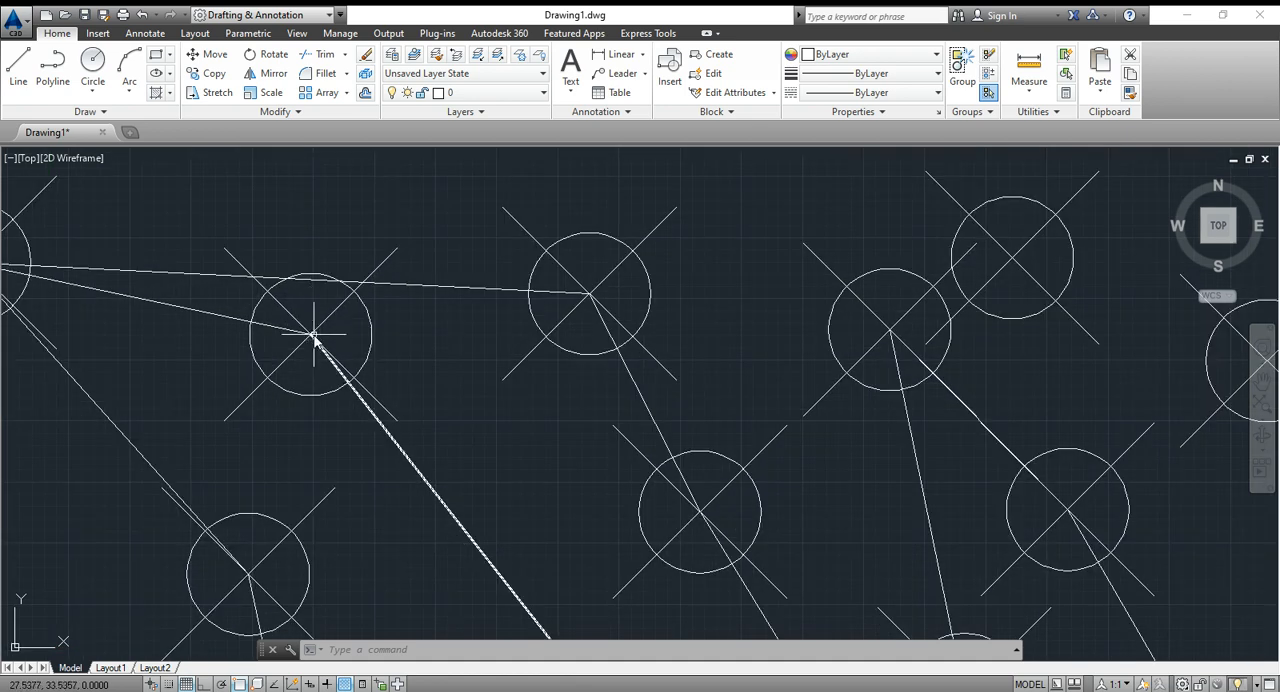
scroll(313, 336, down, 5)
scroll(310, 333, up, 3)
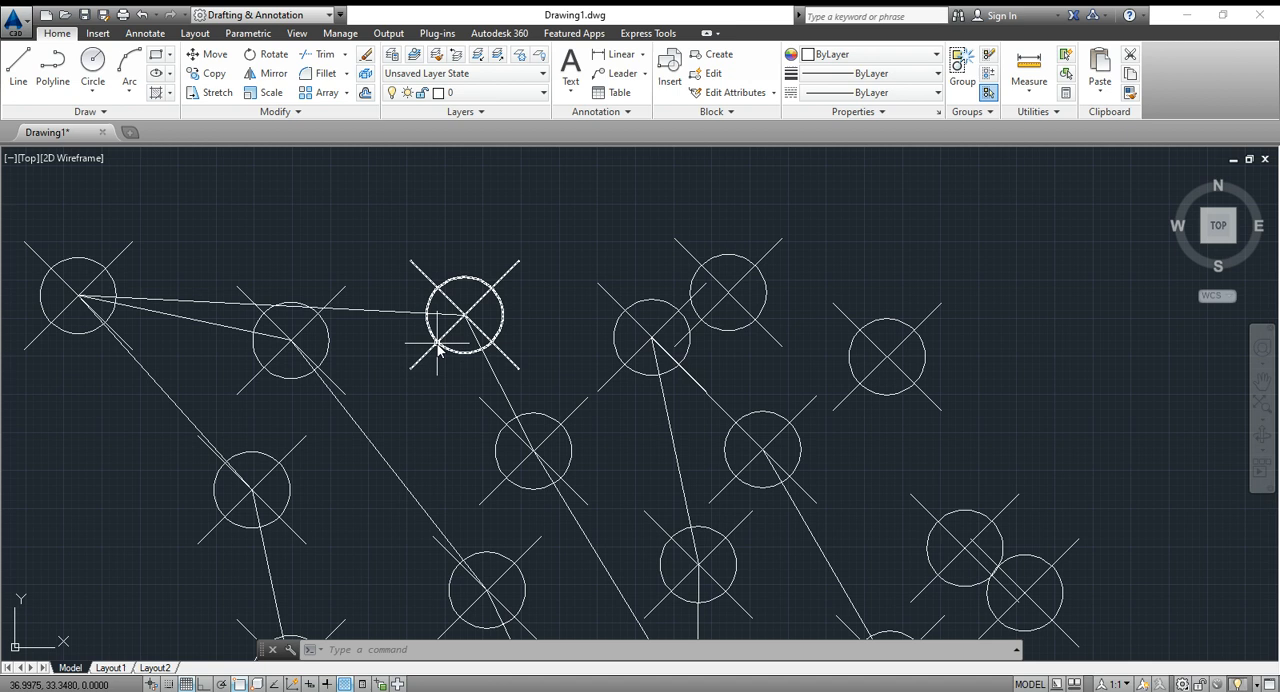
scroll(445, 358, down, 4)
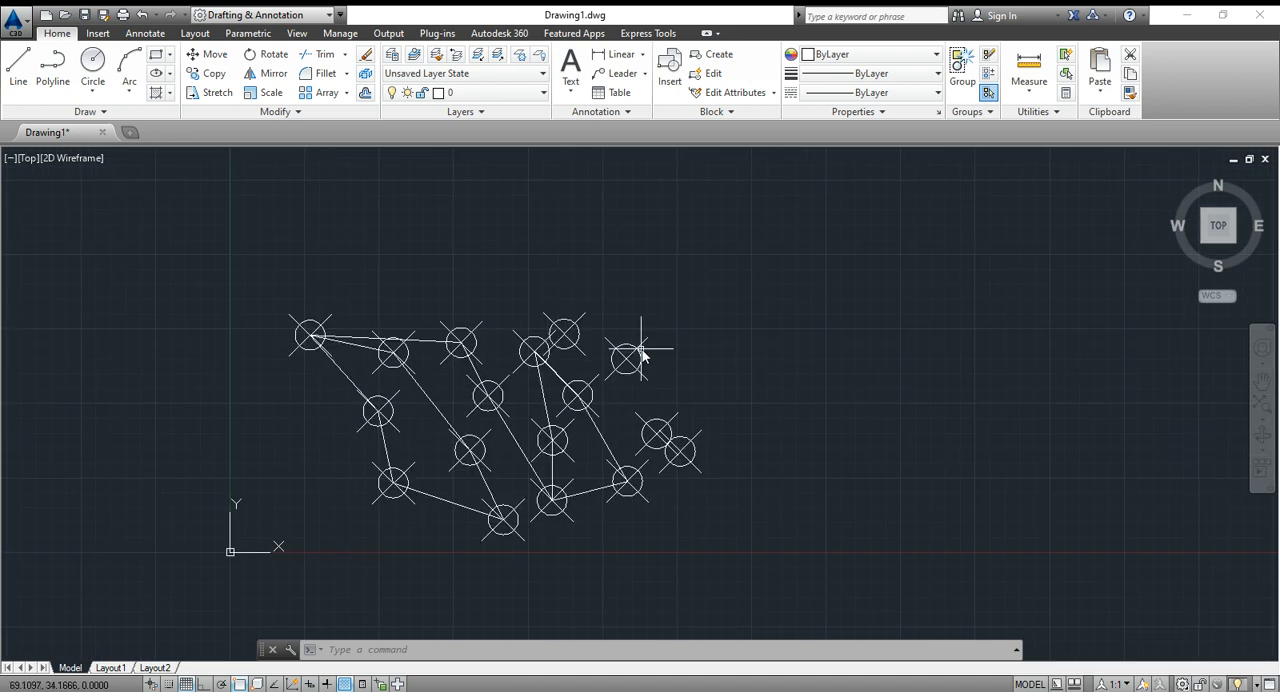
scroll(638, 355, up, 2)
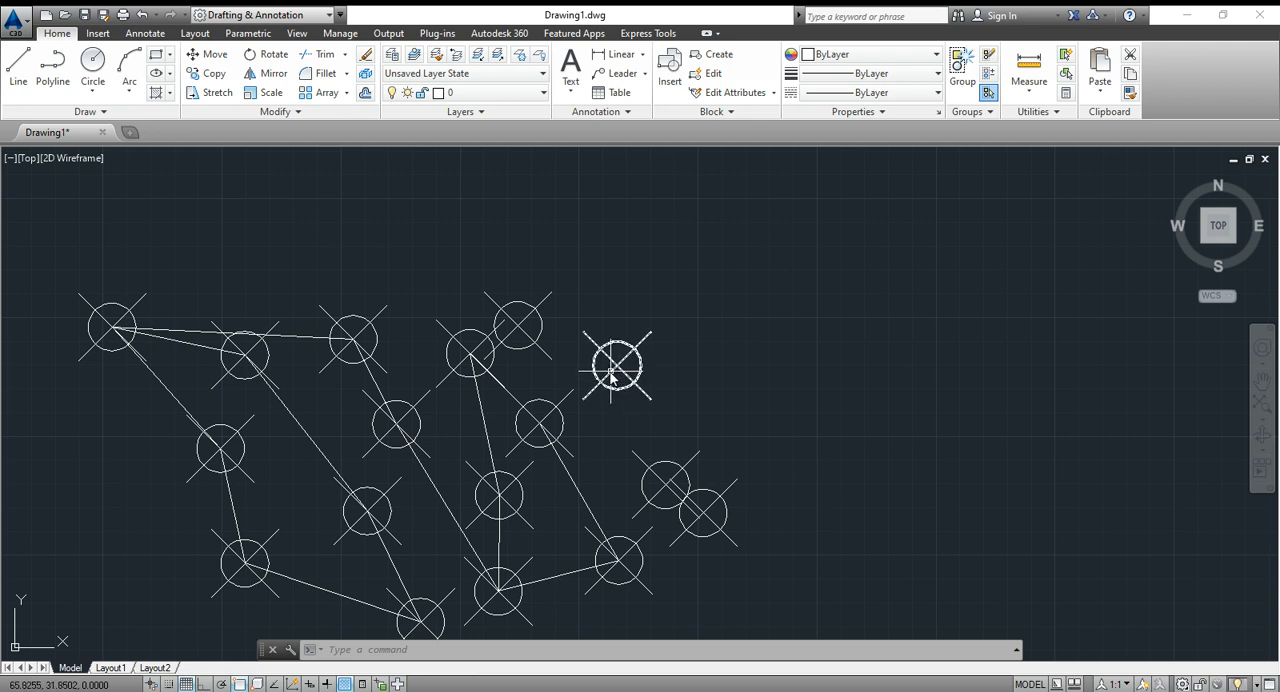
mouse_move(611, 375)
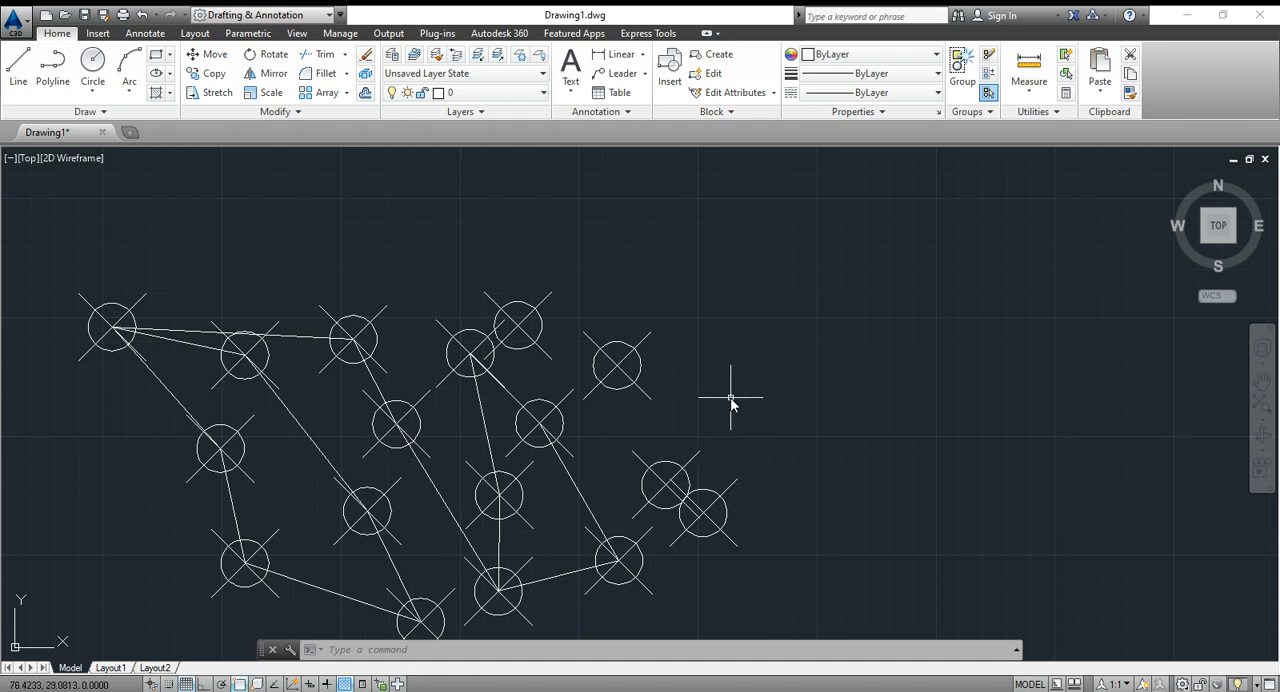
- Change the point style so the point size is set relative to the screen
text(PType)
key(Return)
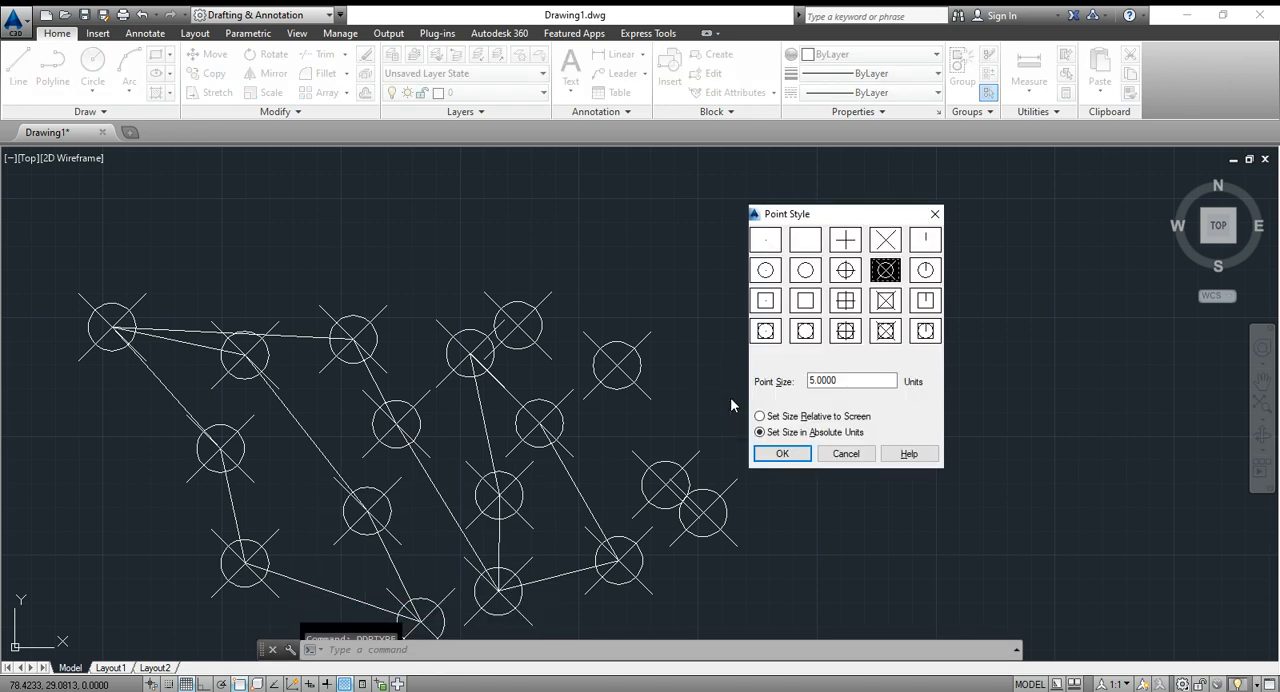
click(789, 415)
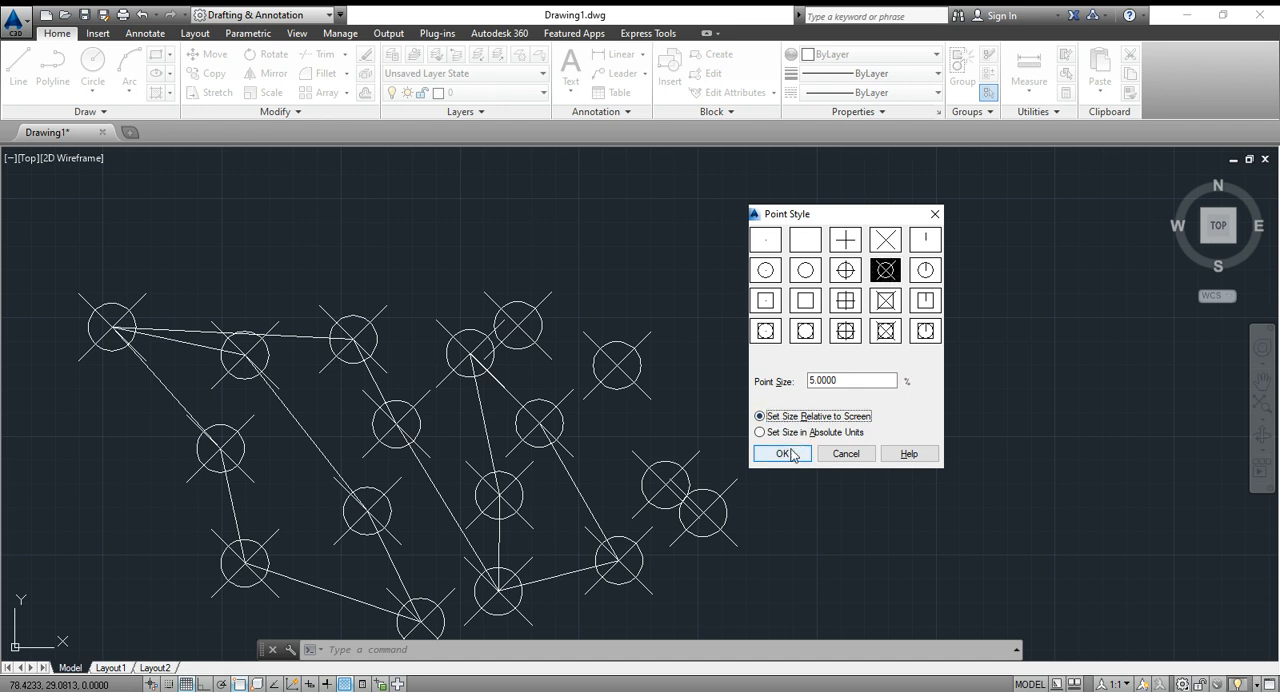
click(783, 454)
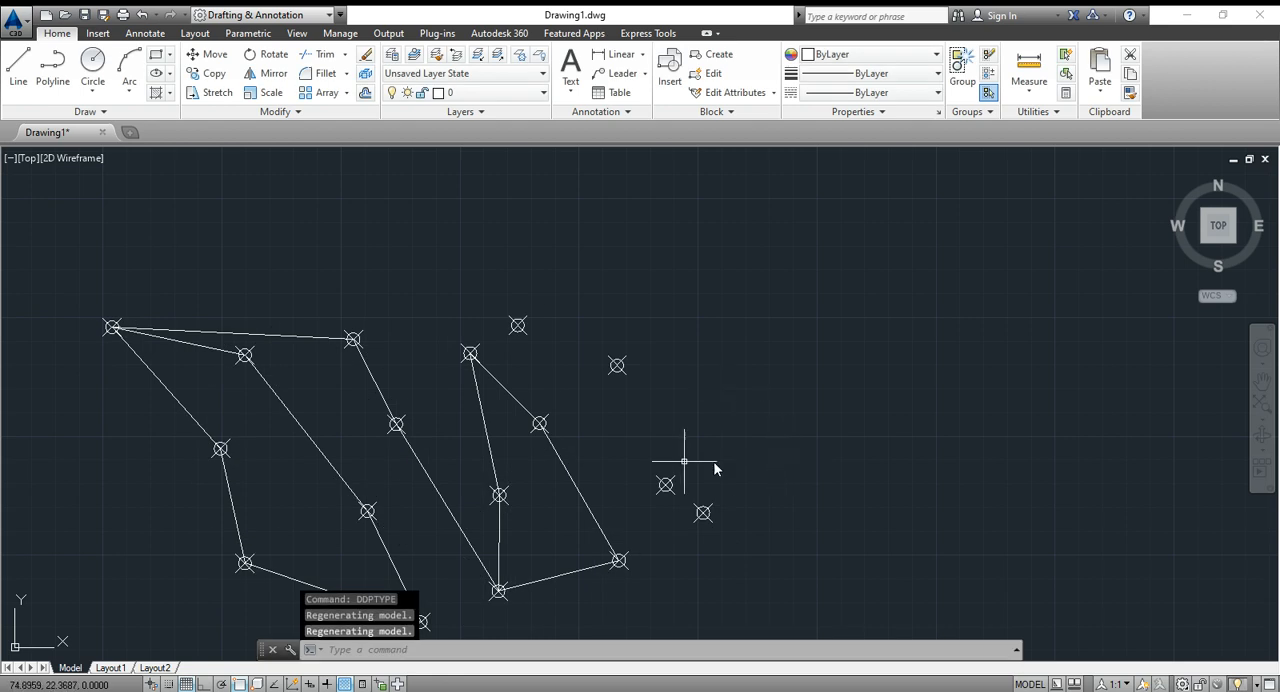
- Examine how the screen-relative point markers behave when the drawing is viewed at different zoom levels
scroll(663, 457, down, 4)
scroll(623, 449, up, 10)
scroll(565, 445, down, 6)
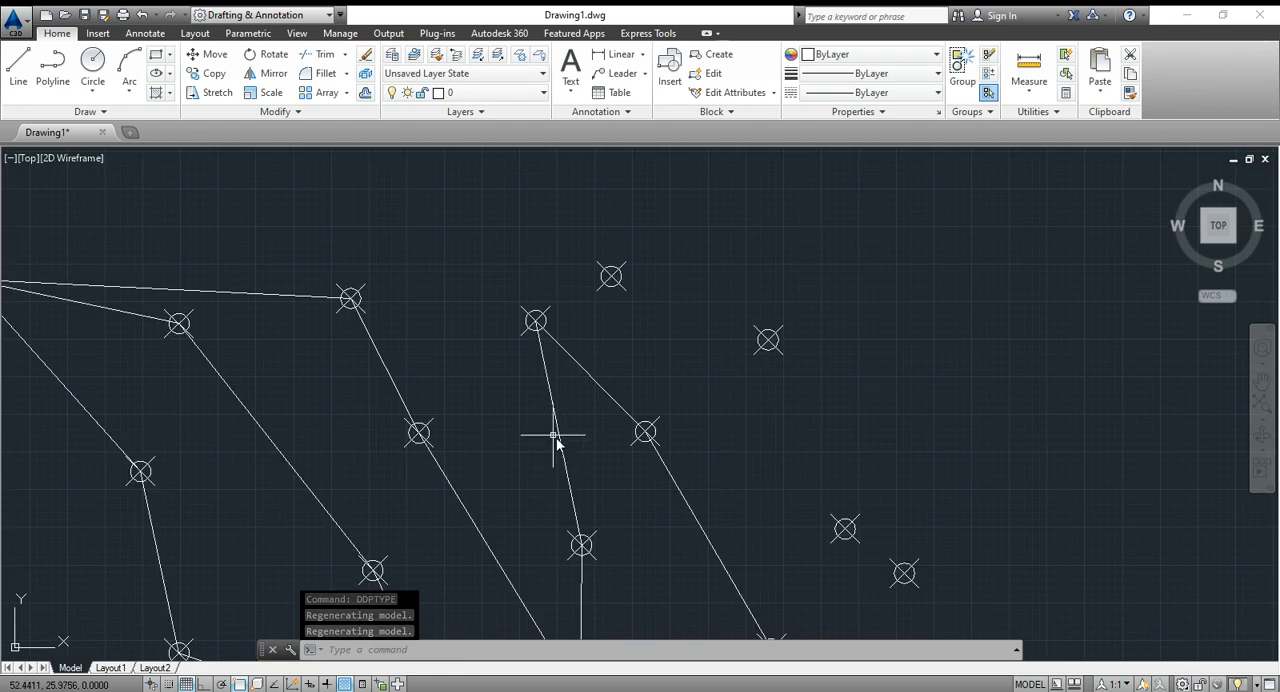
scroll(476, 388, up, 5)
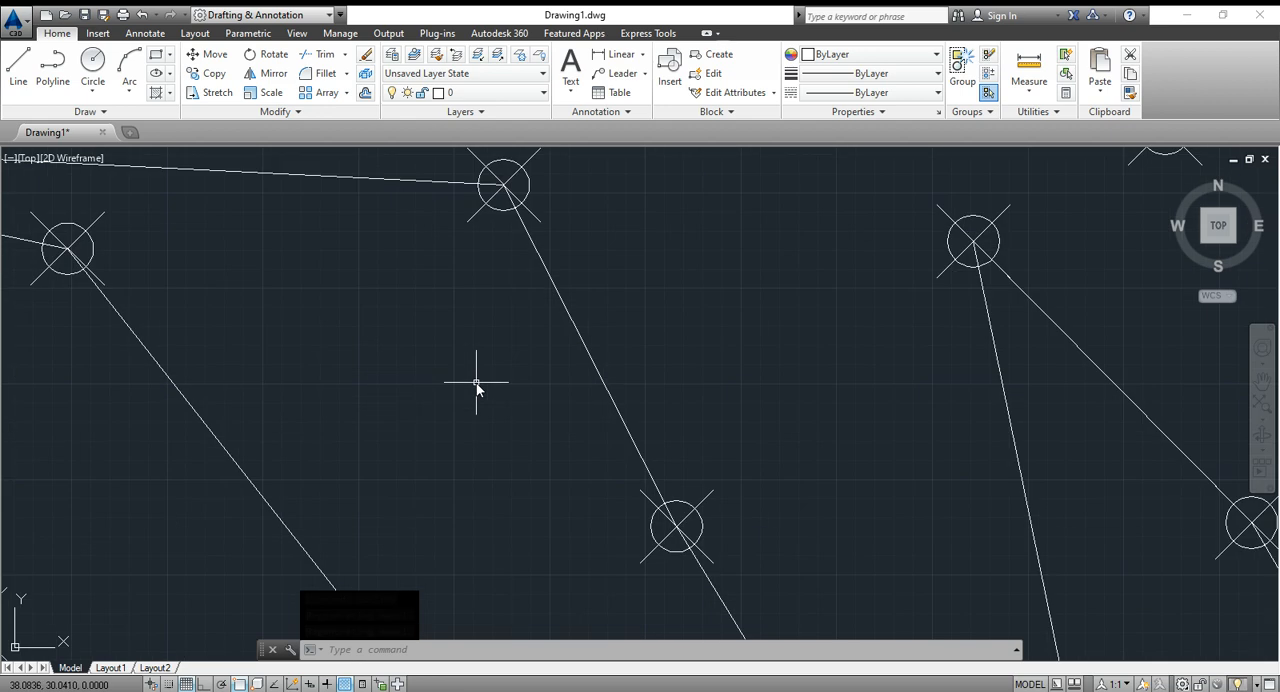
scroll(478, 380, down, 6)
scroll(480, 374, up, 5)
scroll(480, 374, up, 5)
scroll(480, 374, down, 5)
scroll(480, 374, up, 4)
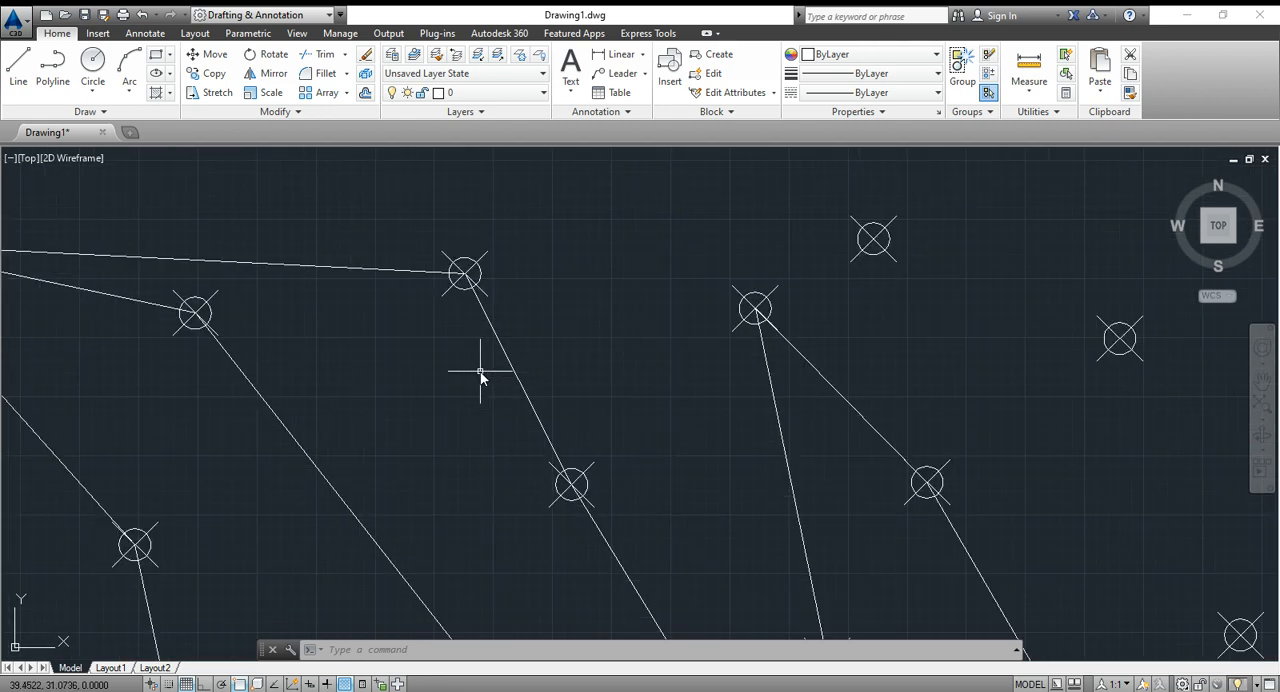
scroll(480, 371, up, 2)
middle_drag(455, 220, 480, 357)
scroll(479, 356, up, 4)
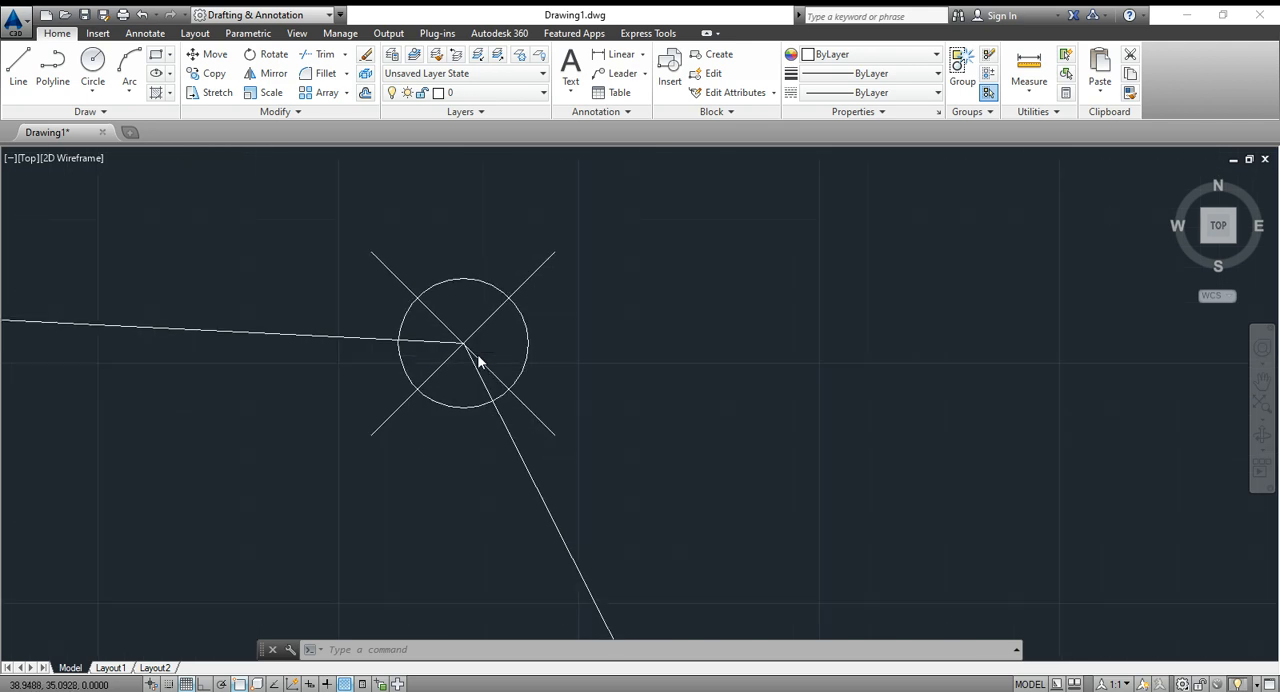
scroll(478, 370, down, 4)
scroll(477, 403, down, 4)
scroll(478, 410, up, 1)
scroll(478, 410, up, 6)
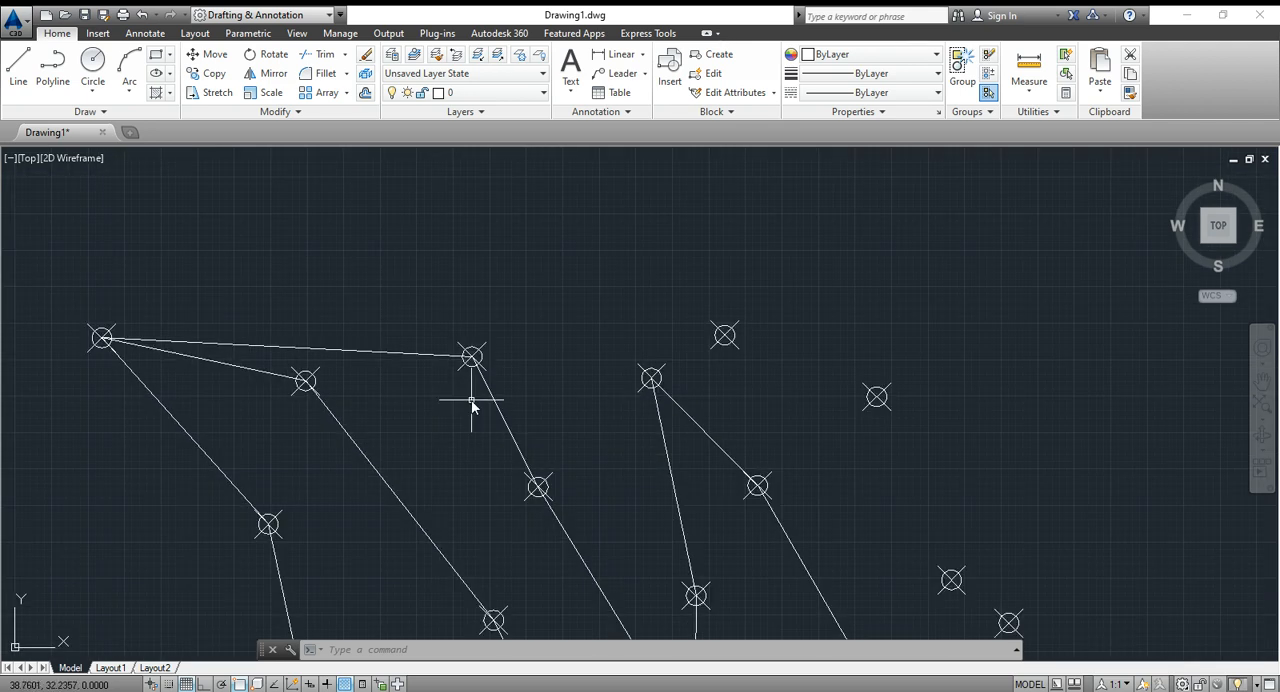
scroll(472, 405, up, 4)
scroll(470, 405, down, 5)
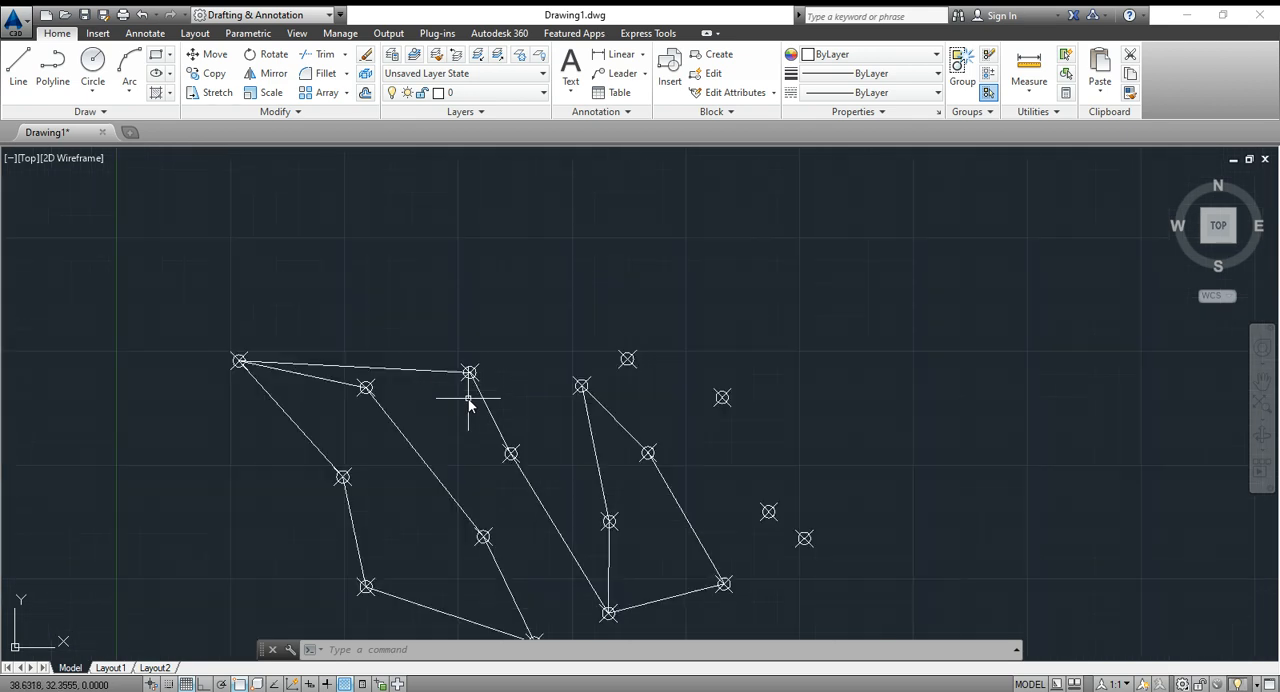
scroll(469, 400, up, 5)
scroll(469, 400, down, 7)
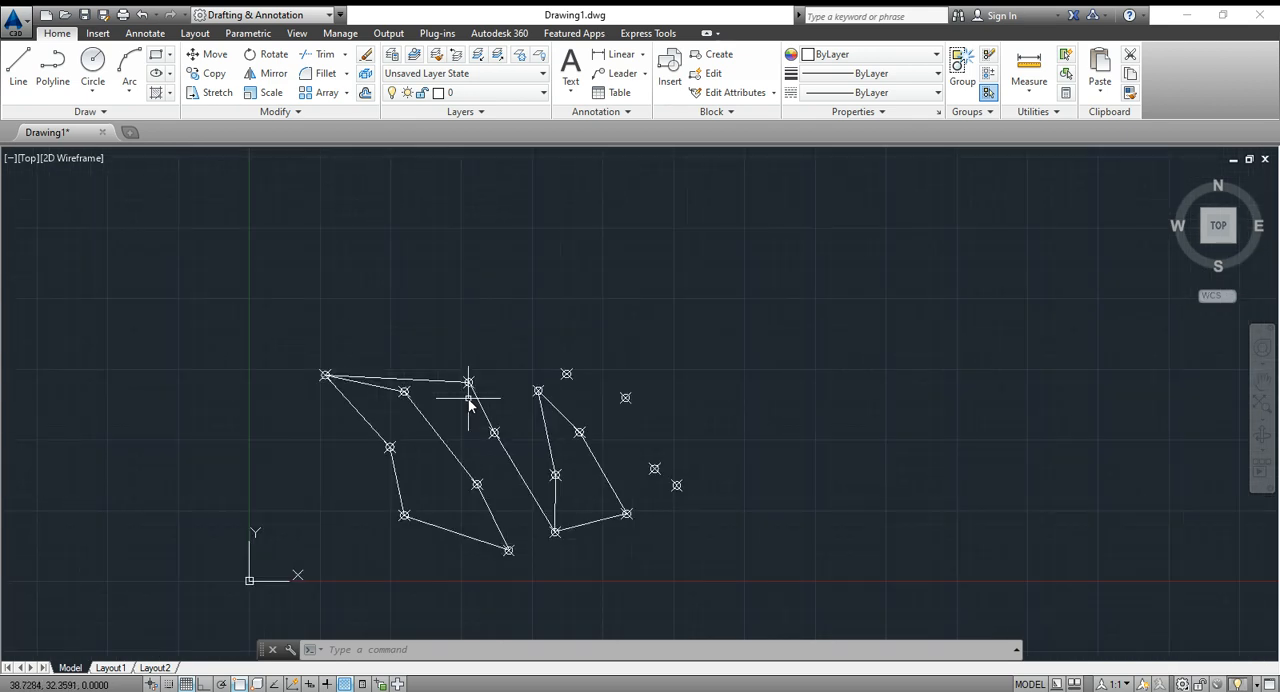
scroll(469, 400, up, 7)
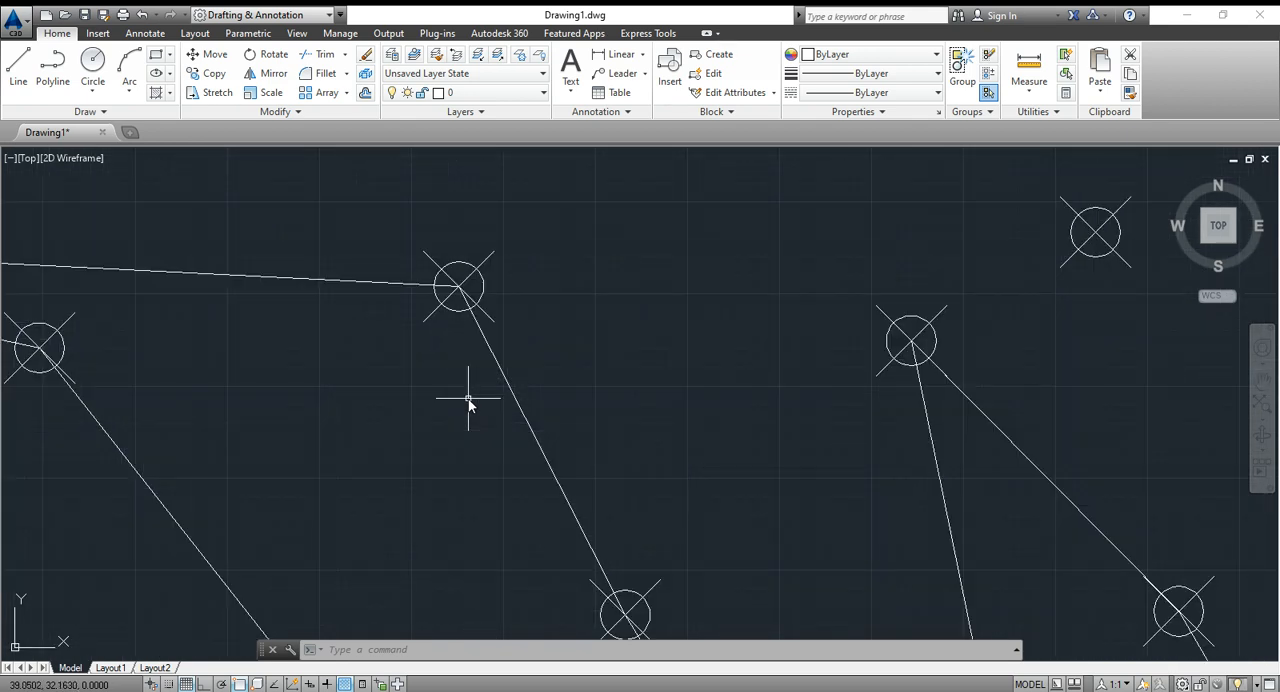
scroll(469, 400, down, 3)
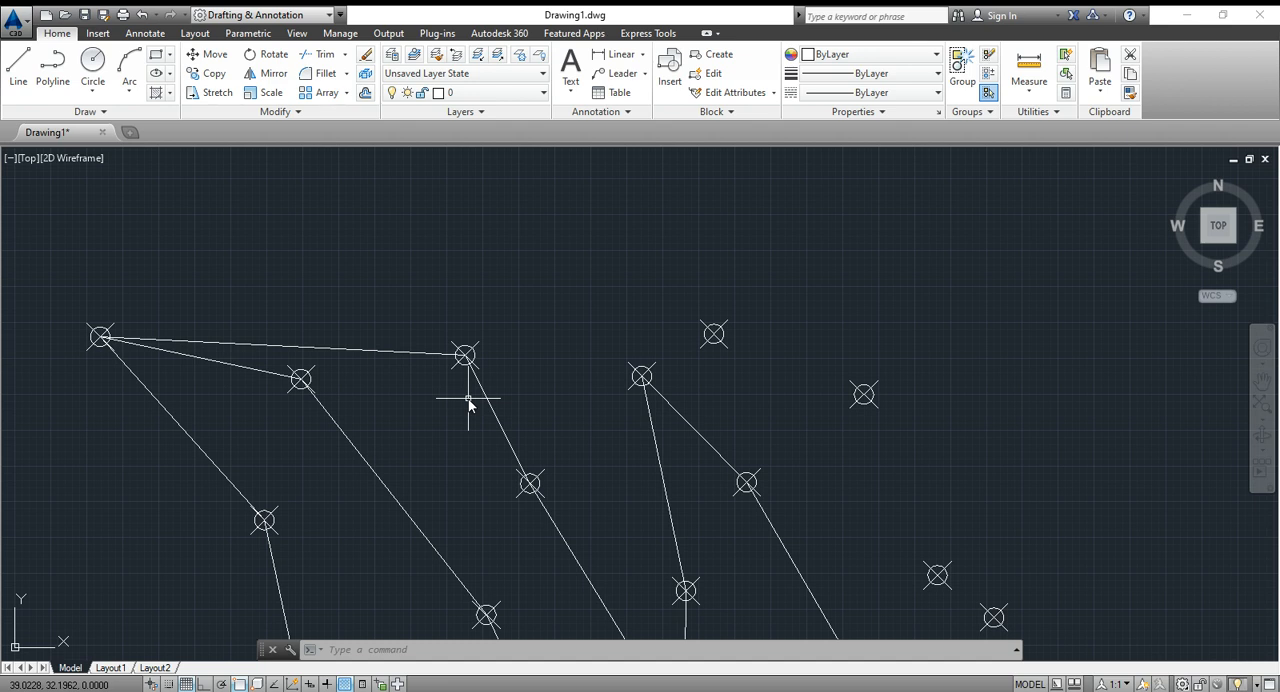
scroll(469, 400, down, 4)
scroll(469, 400, up, 5)
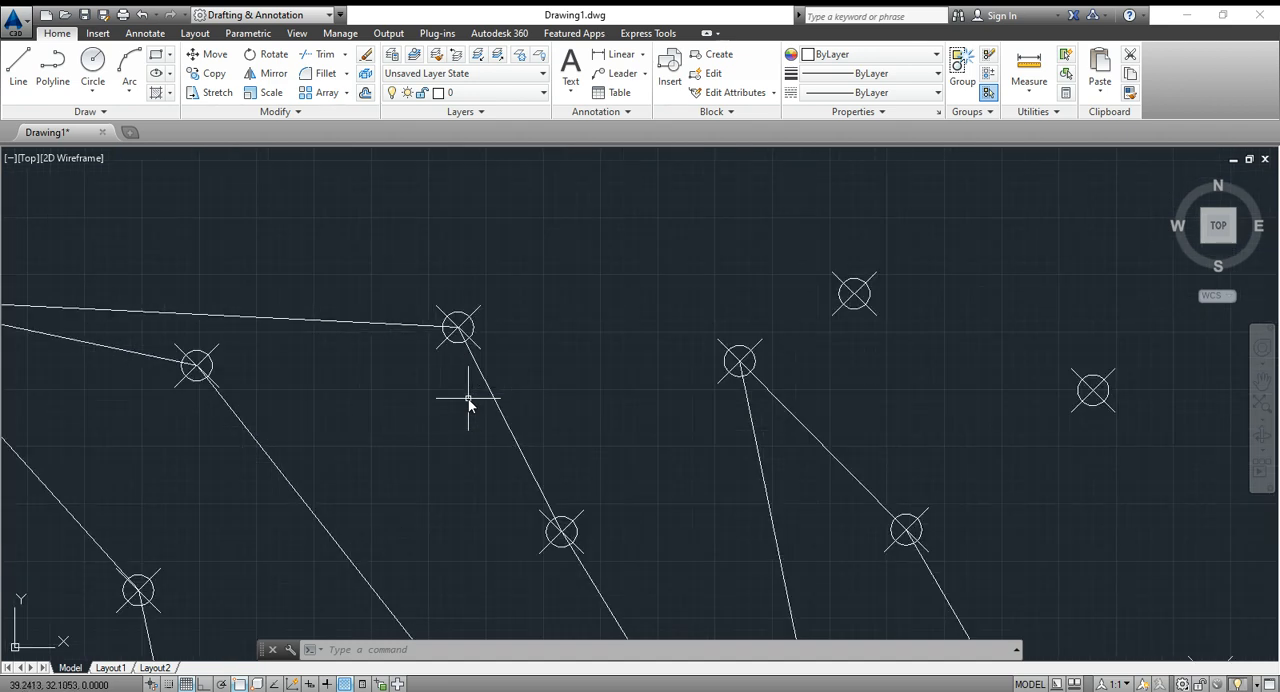
scroll(460, 378, up, 3)
scroll(460, 377, down, 5)
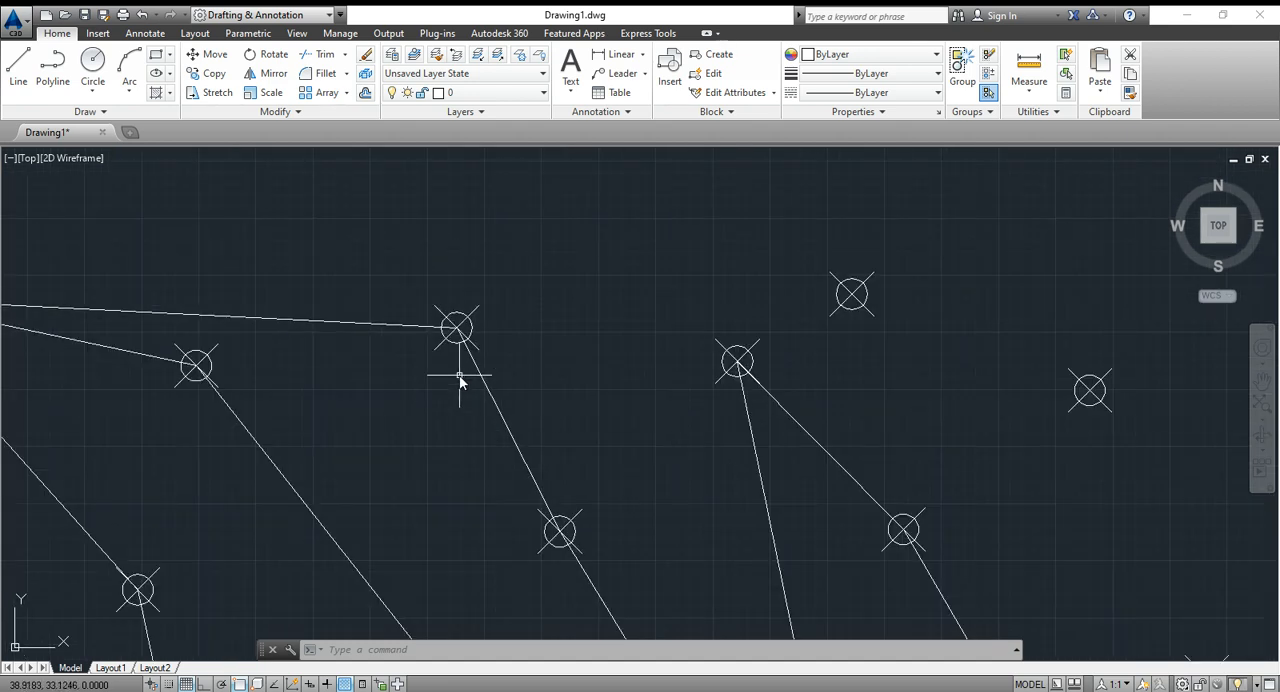
scroll(459, 347, up, 5)
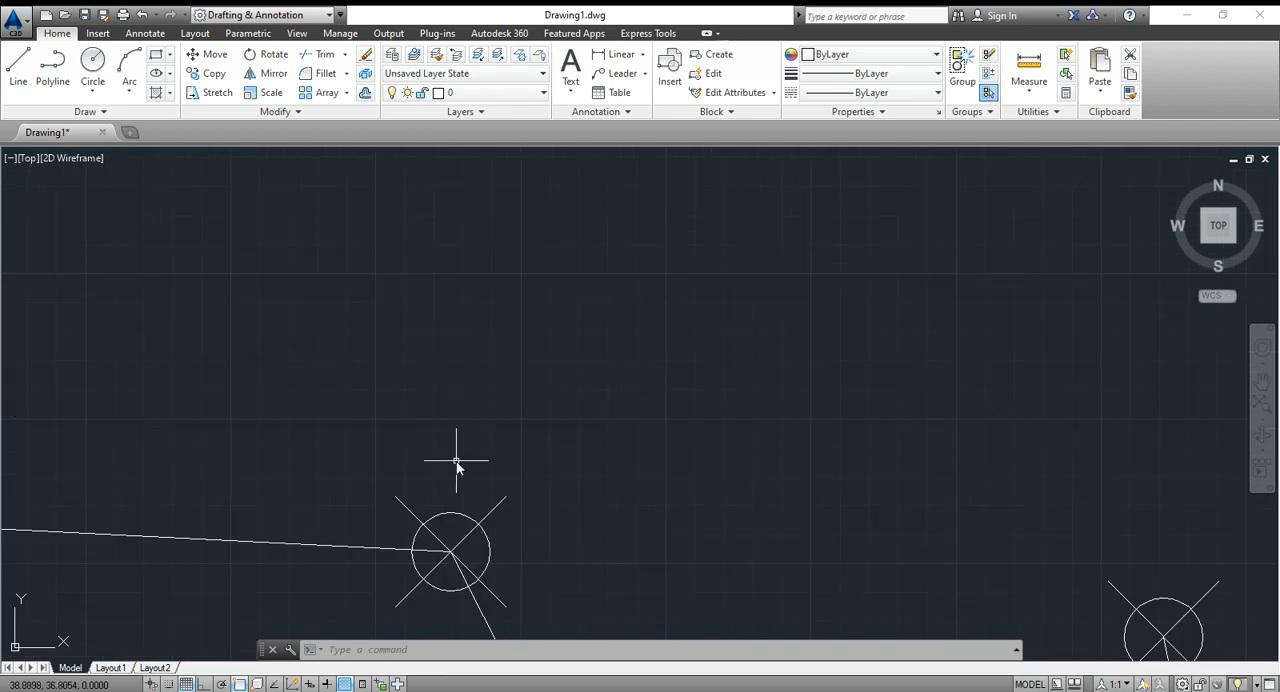
scroll(452, 465, up, 5)
scroll(451, 460, down, 6)
middle_drag(451, 457, 475, 360)
scroll(475, 360, down, 4)
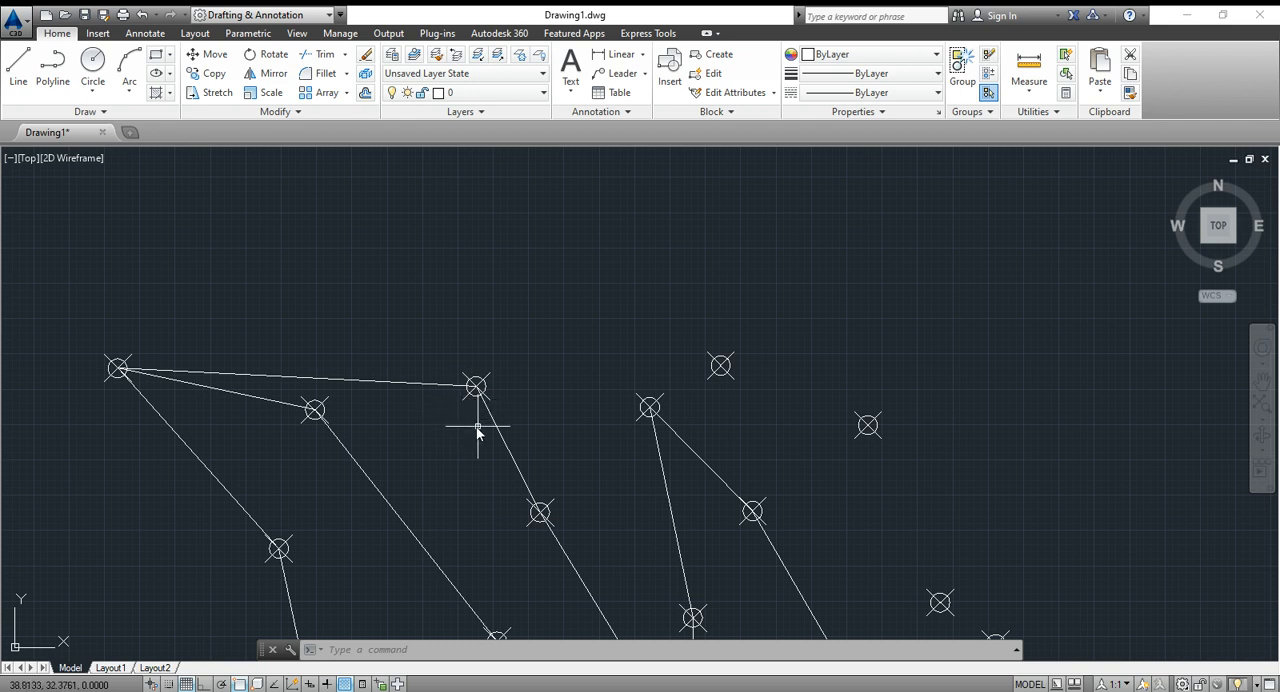
scroll(540, 413, down, 2)
middle_drag(700, 471, 698, 431)
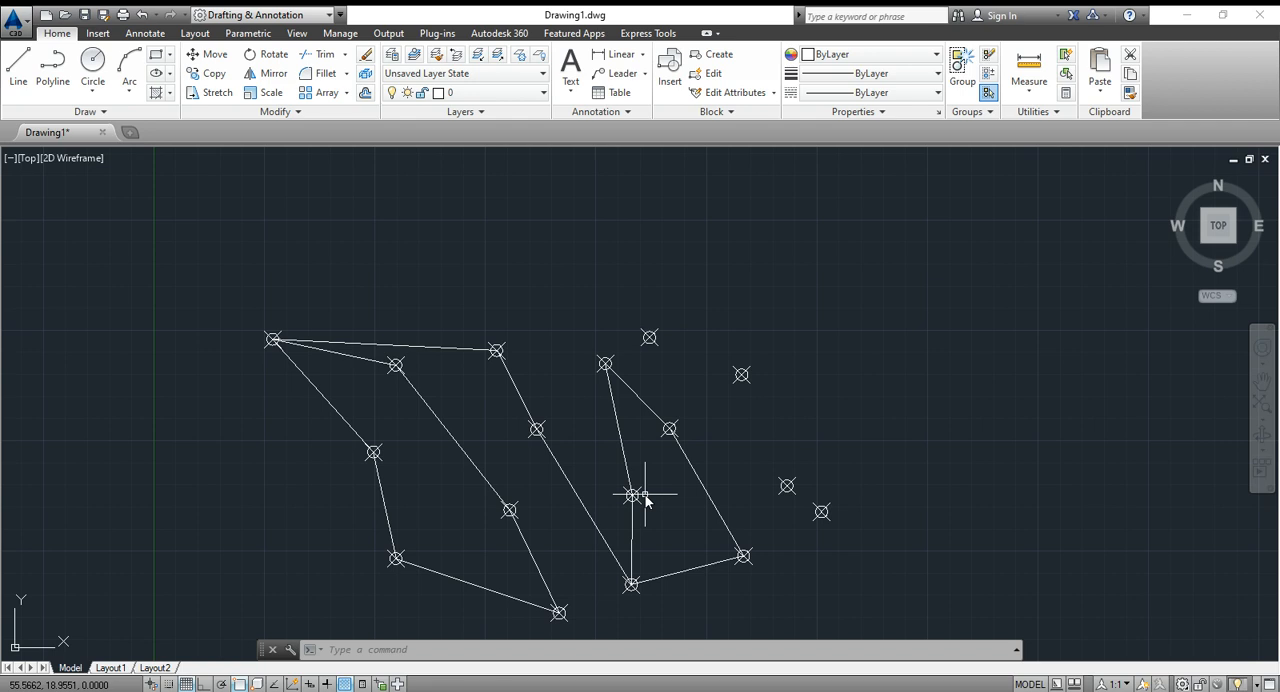
scroll(645, 502, down, 2)
scroll(645, 502, up, 2)
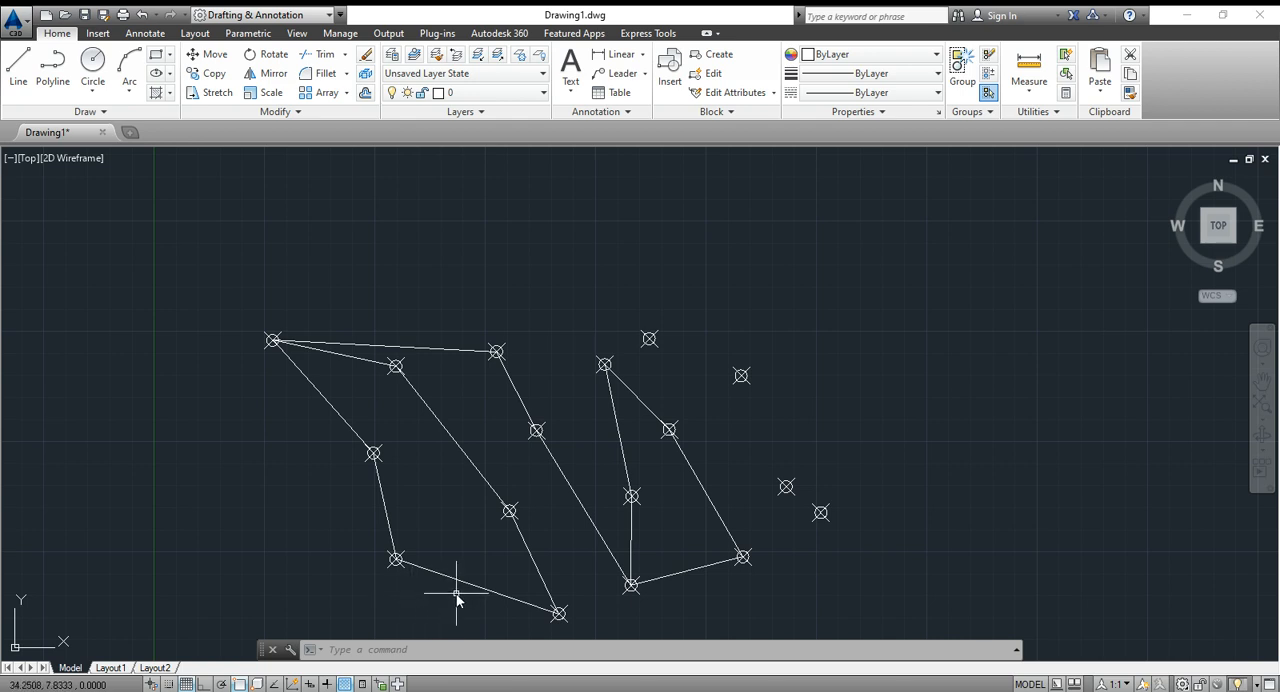
scroll(461, 590, down, 3)
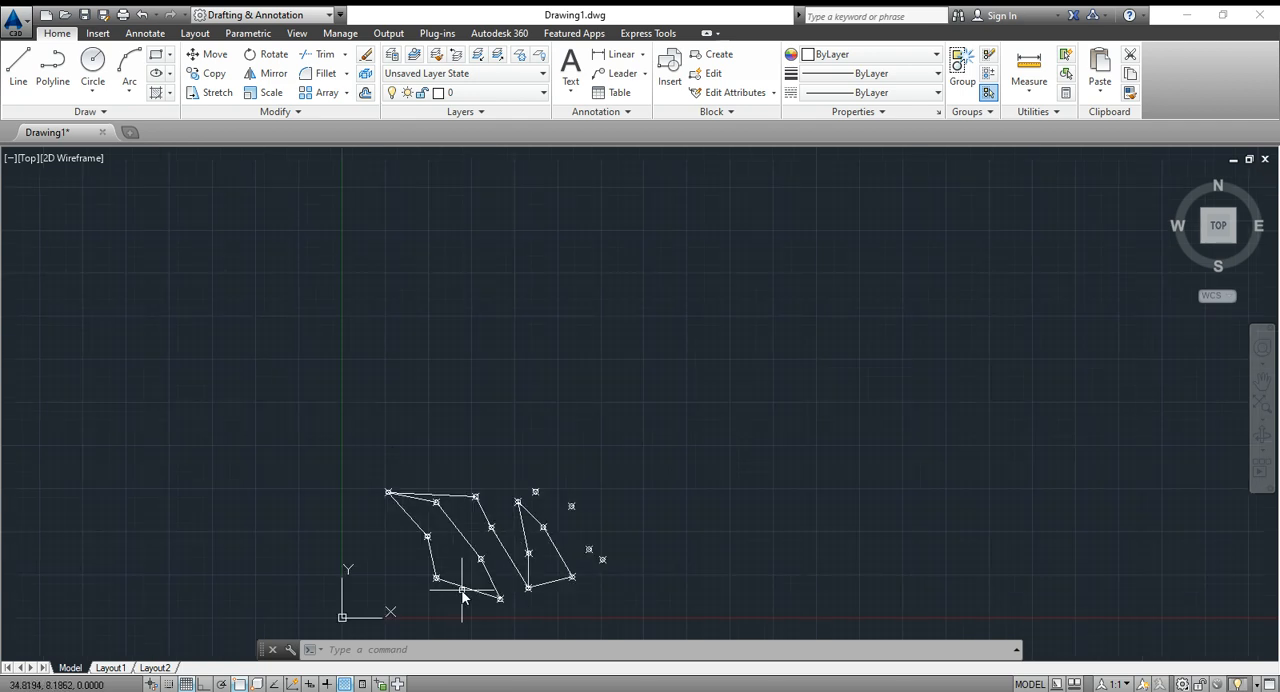
scroll(461, 590, up, 5)
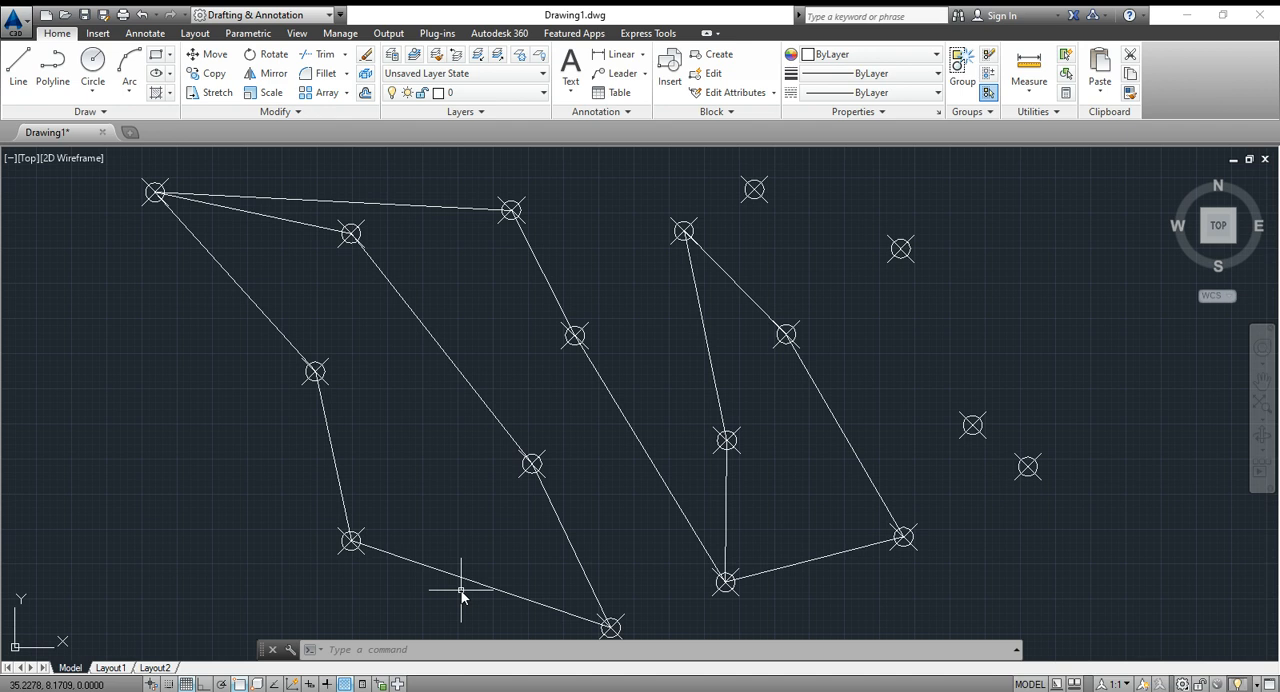
scroll(464, 582, down, 2)
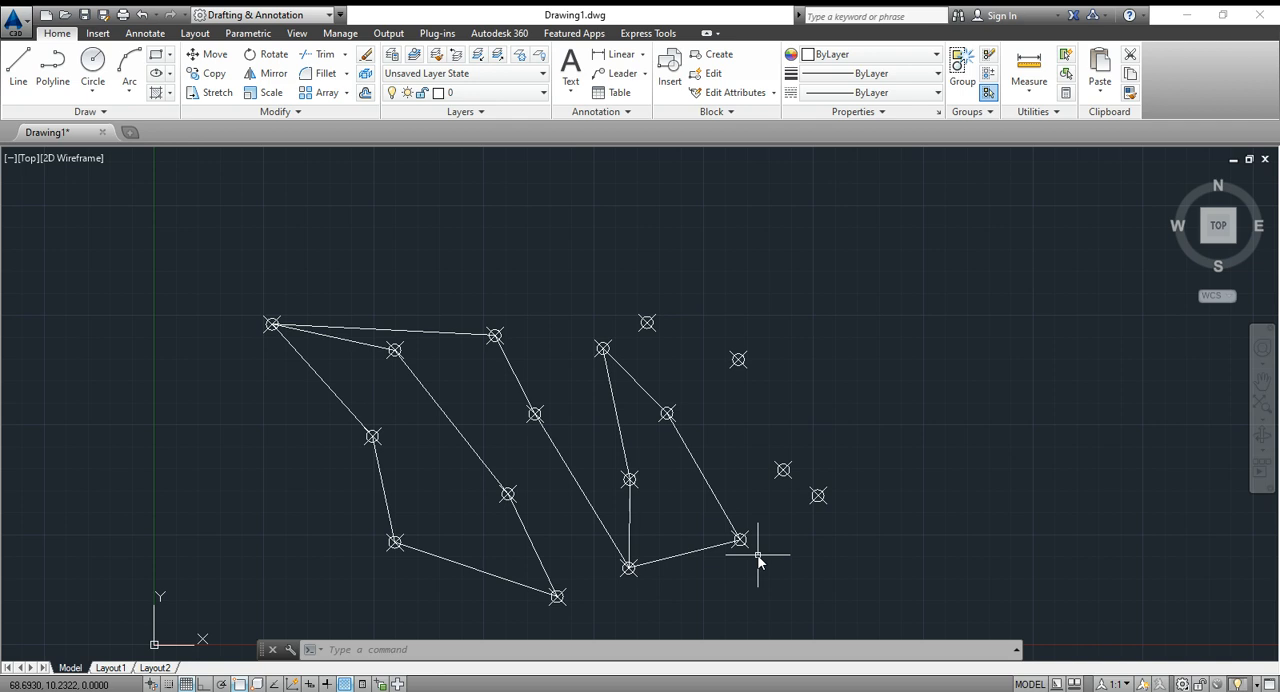
- Set the point style back to the plain dot
text(PTyp)
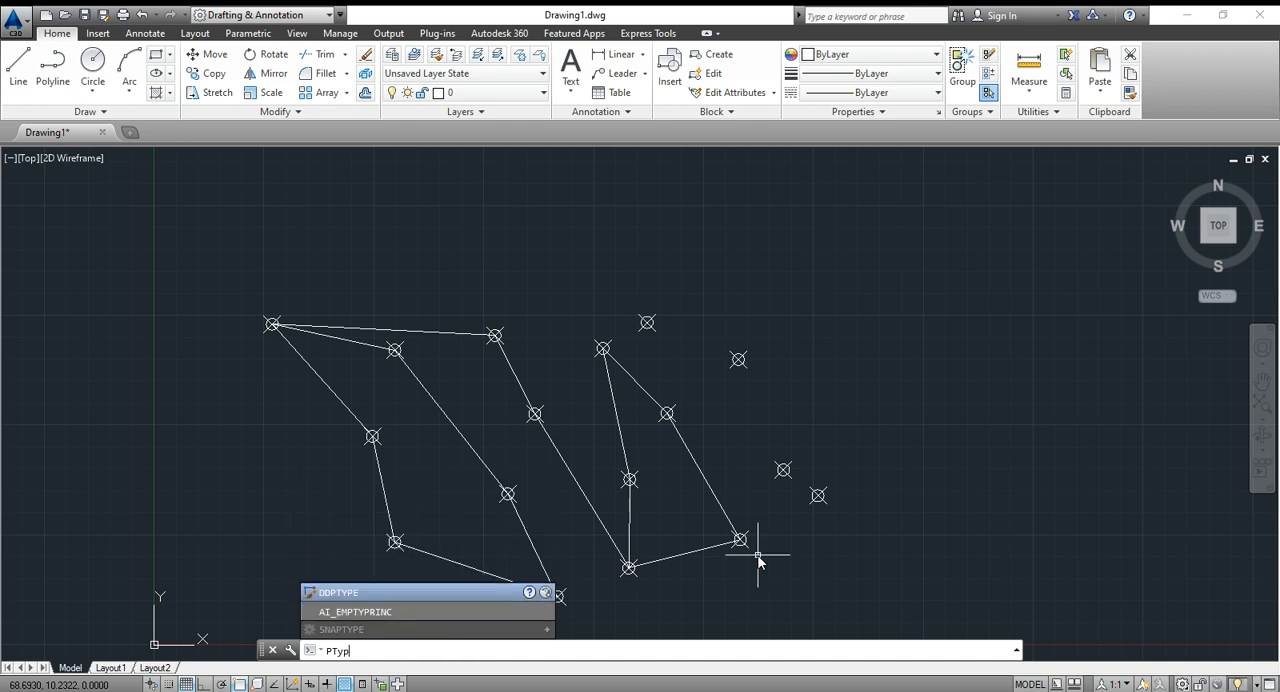
key(Return)
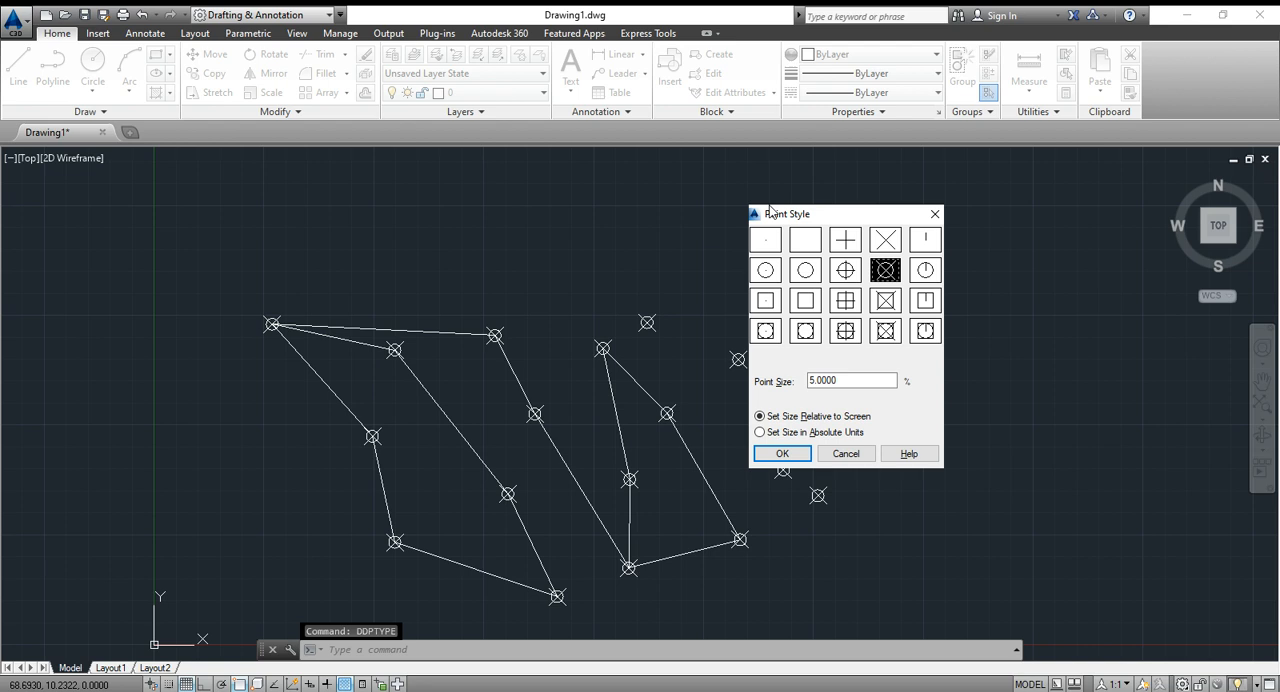
click(765, 239)
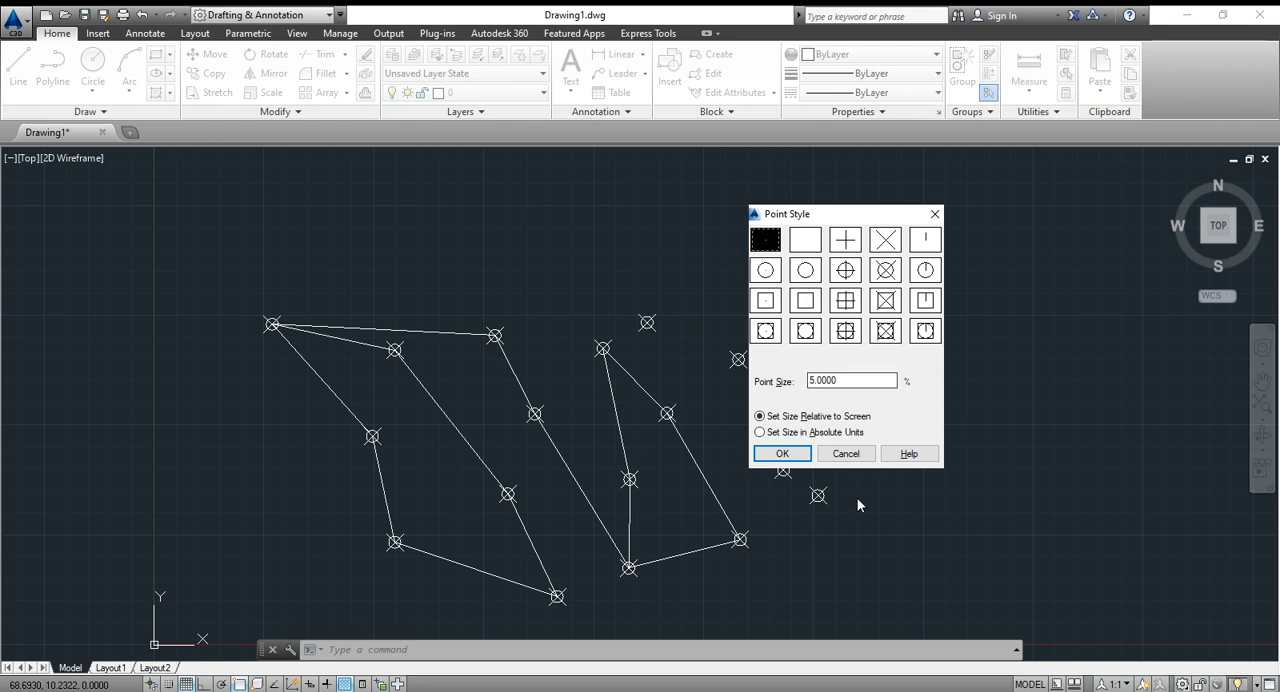
click(788, 455)
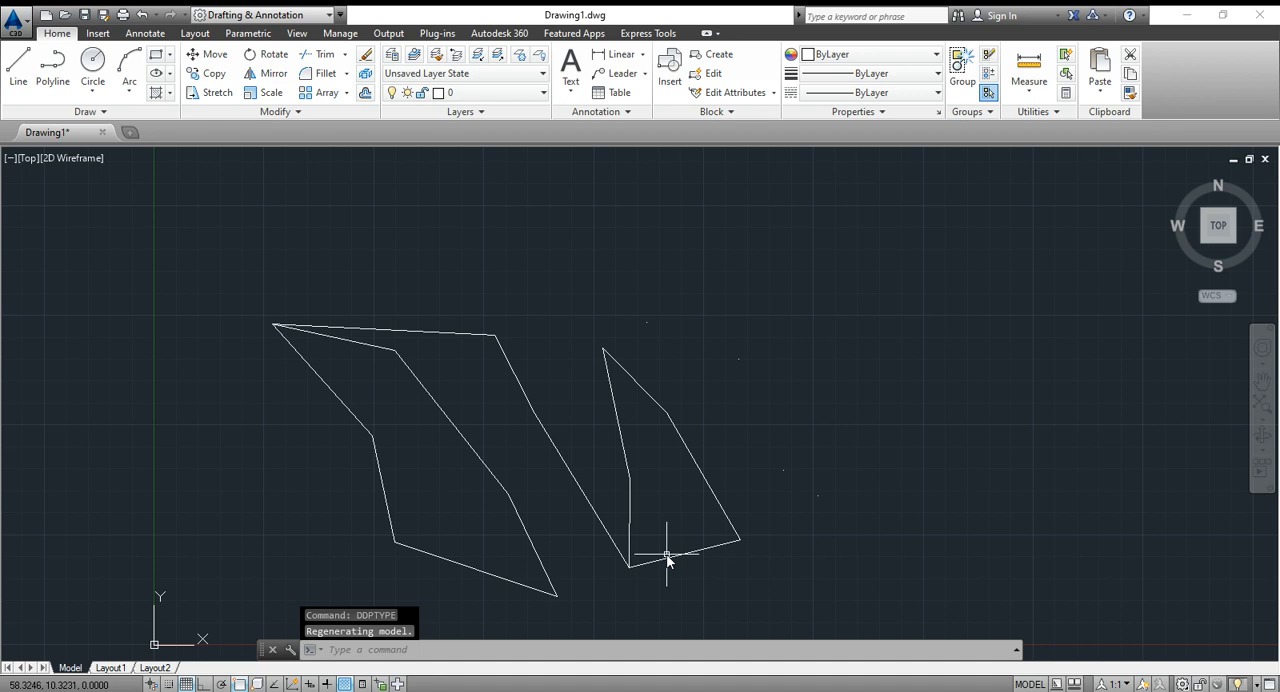